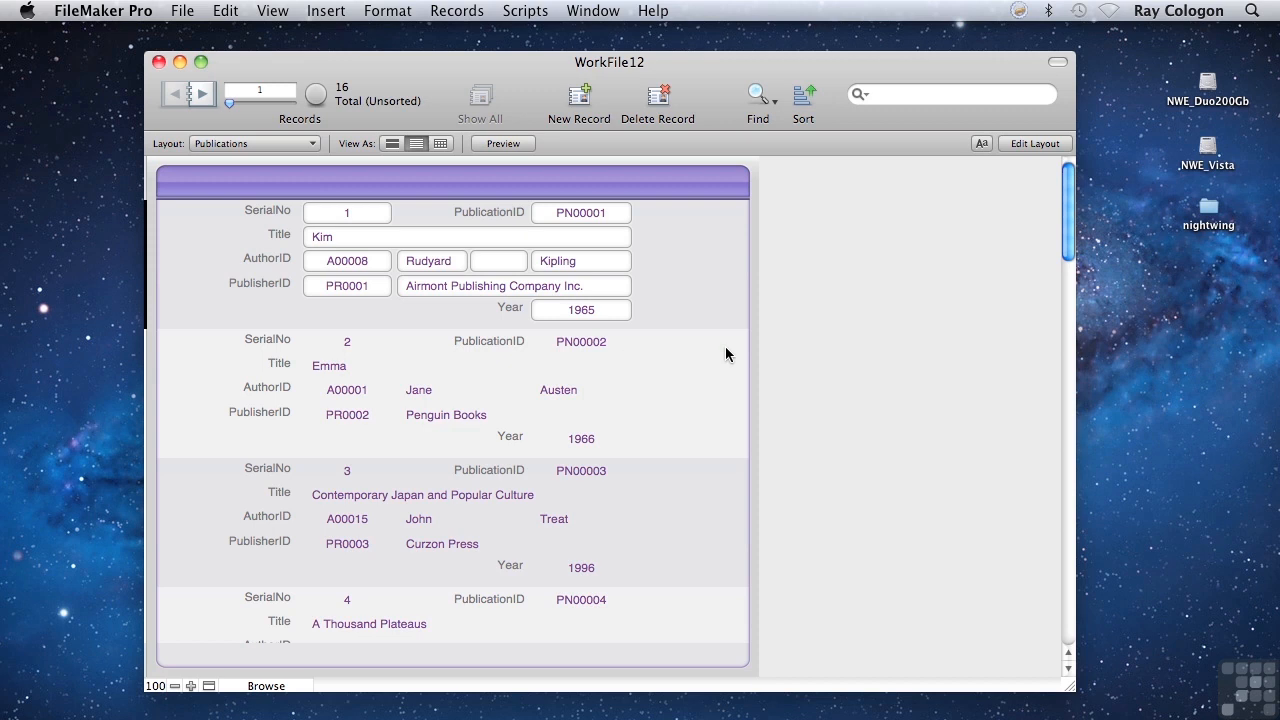
Step: Check the last publication record and find all publications whose author last name is Austen
drag(1069, 244, 1063, 688)
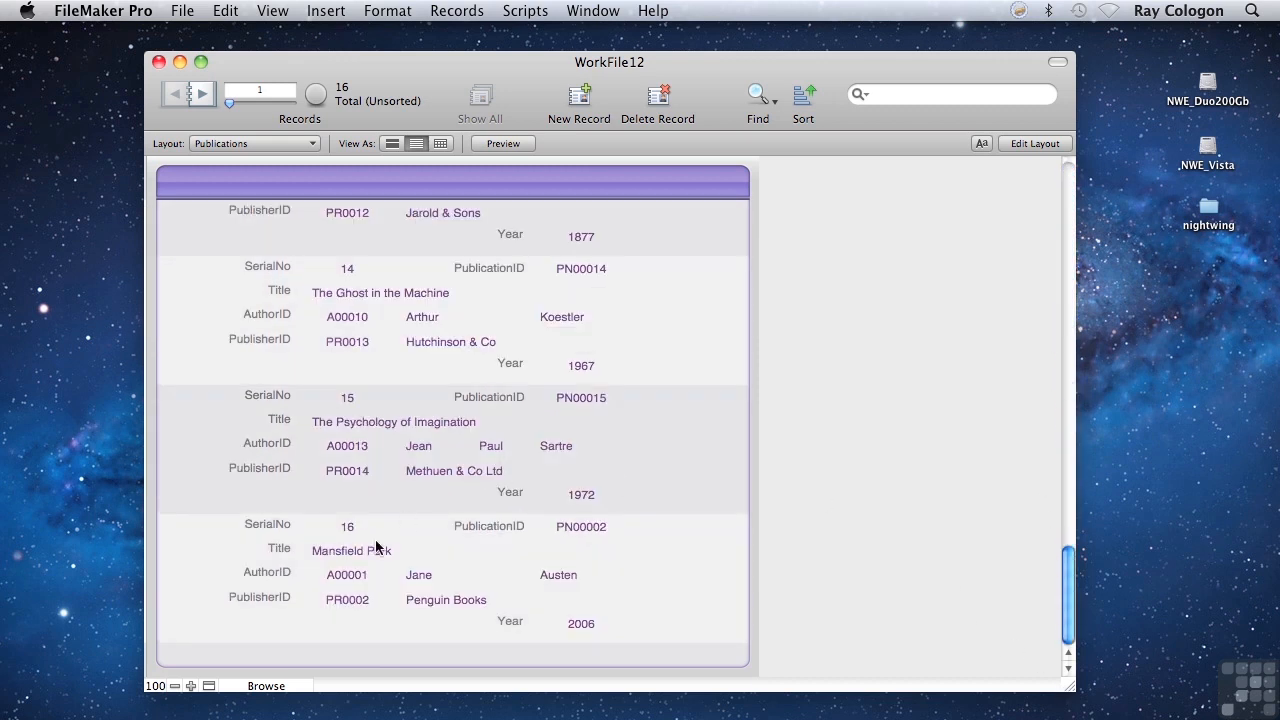
click(706, 567)
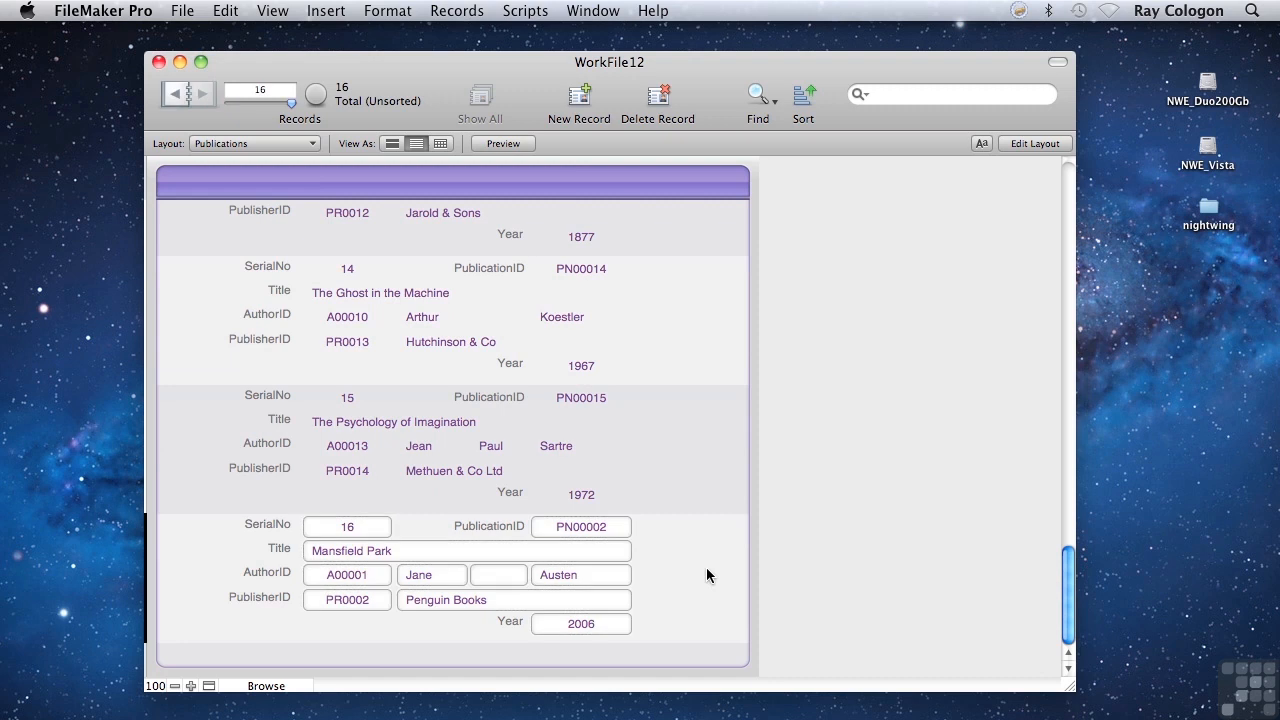
key(super+f)
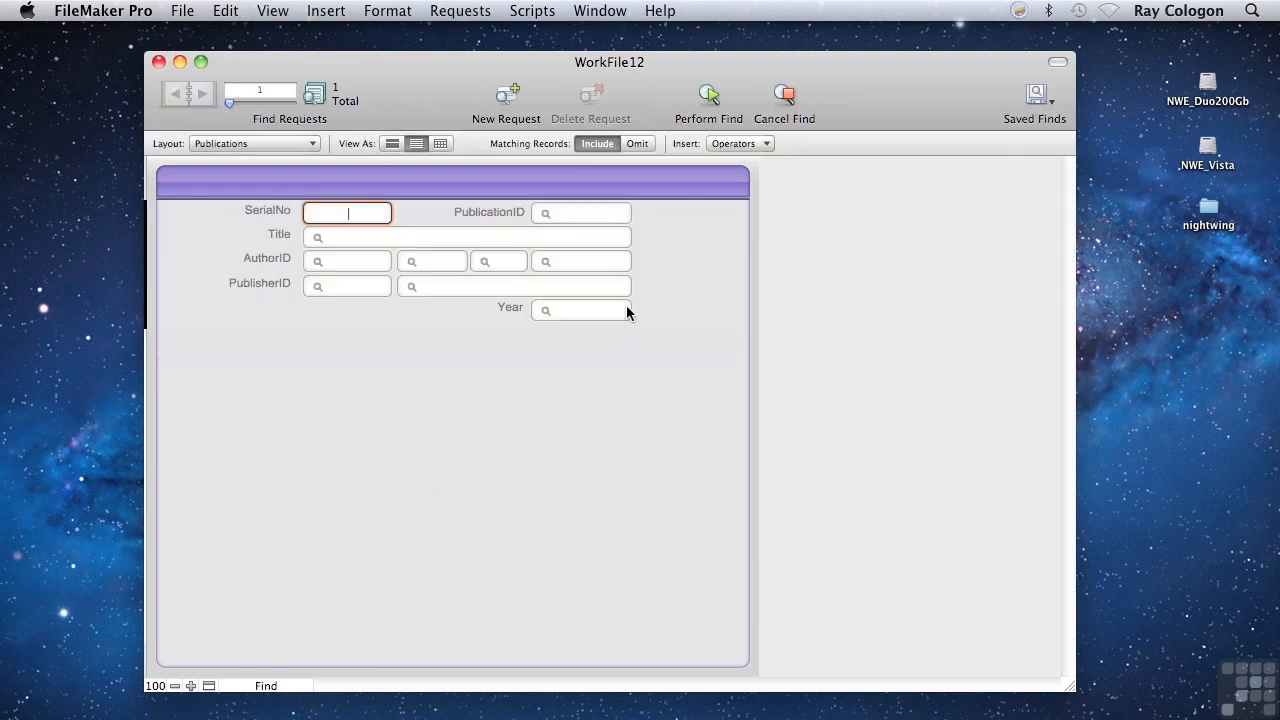
click(602, 261)
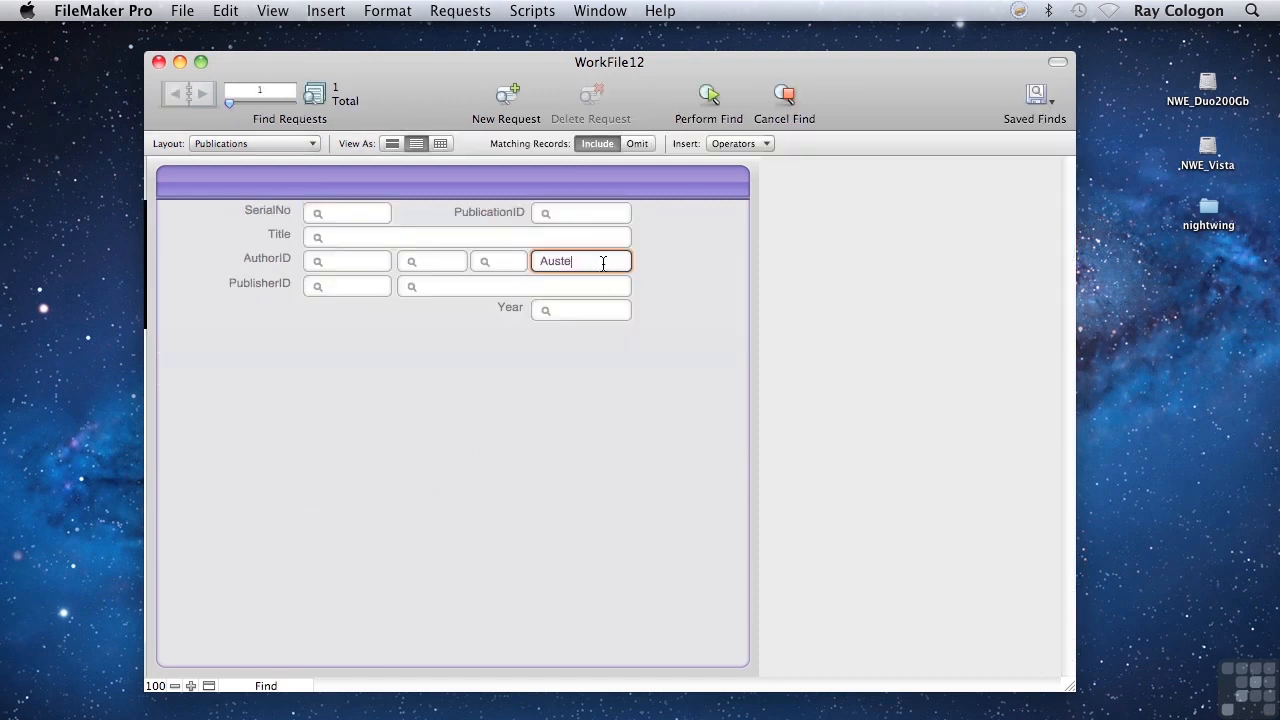
text(Austen)
key(Return)
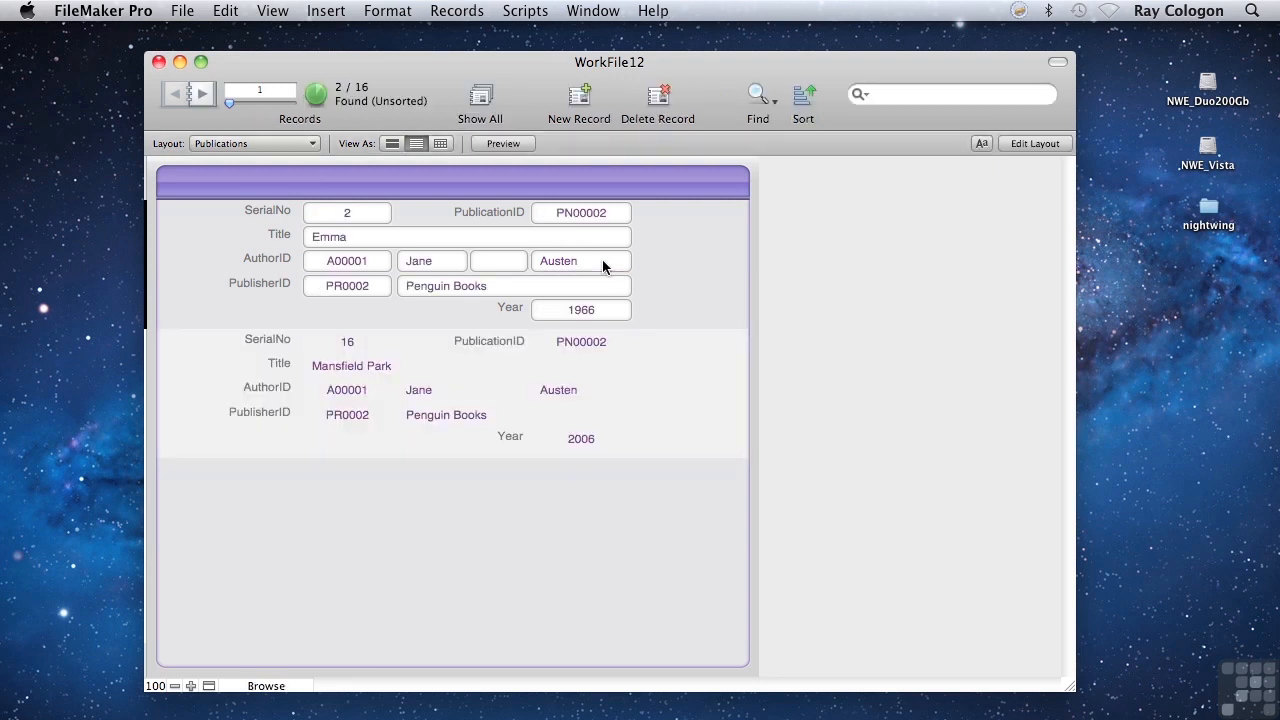
Step: Compare the AuthorID and PublisherID fields of the Emma and Mansfield Park records
click(377, 260)
click(360, 390)
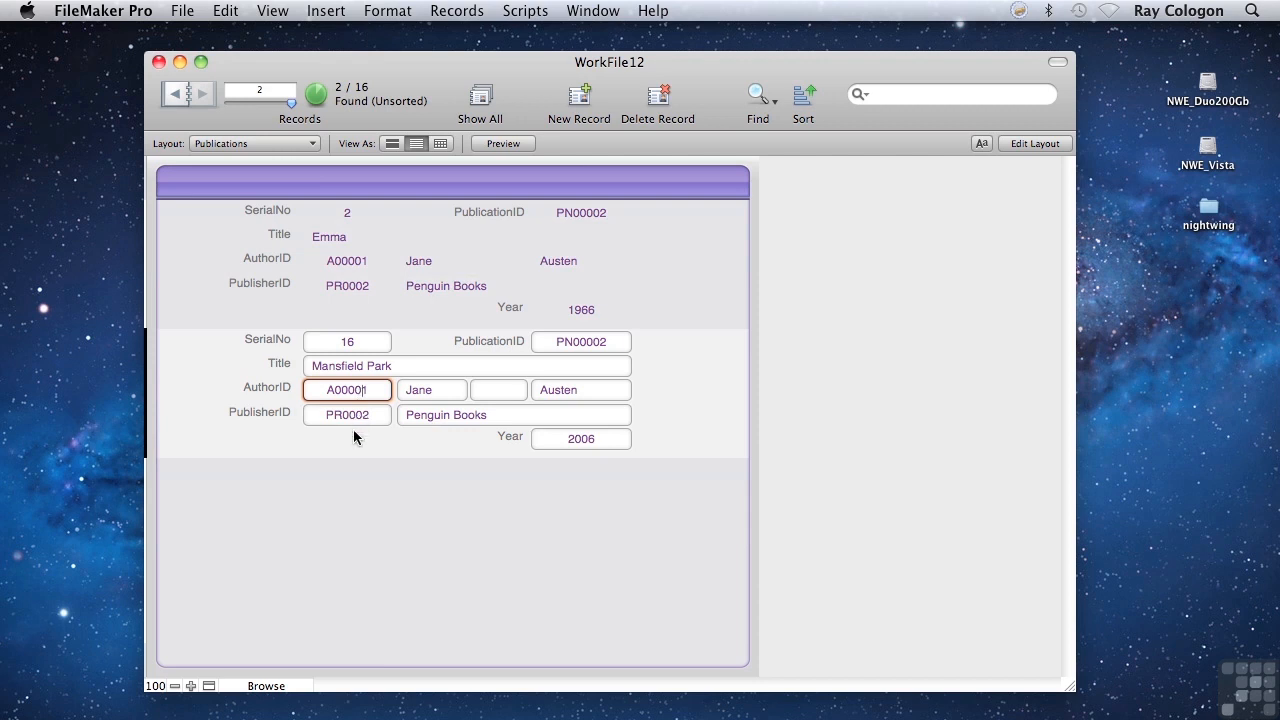
click(350, 420)
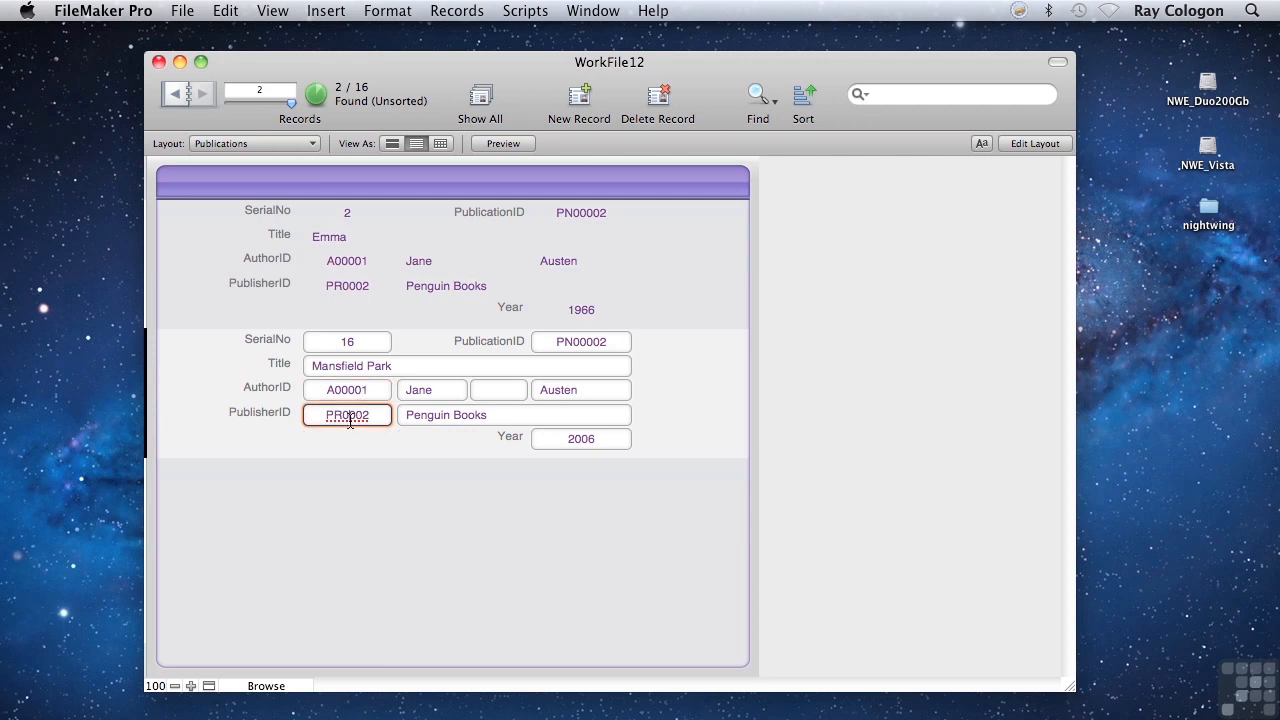
click(347, 288)
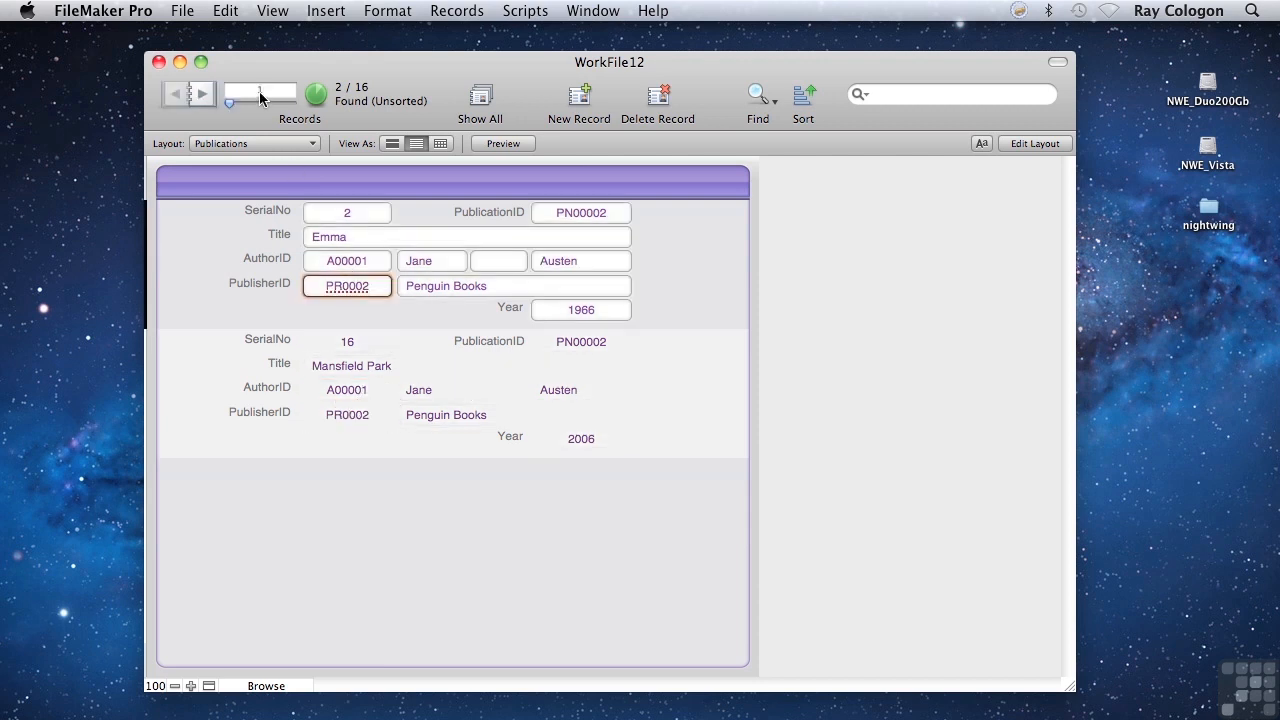
Step: Examine how the Authors, AuthorPublicn_JN and Publications table occurrences are linked in the database's relationships graph
click(185, 12)
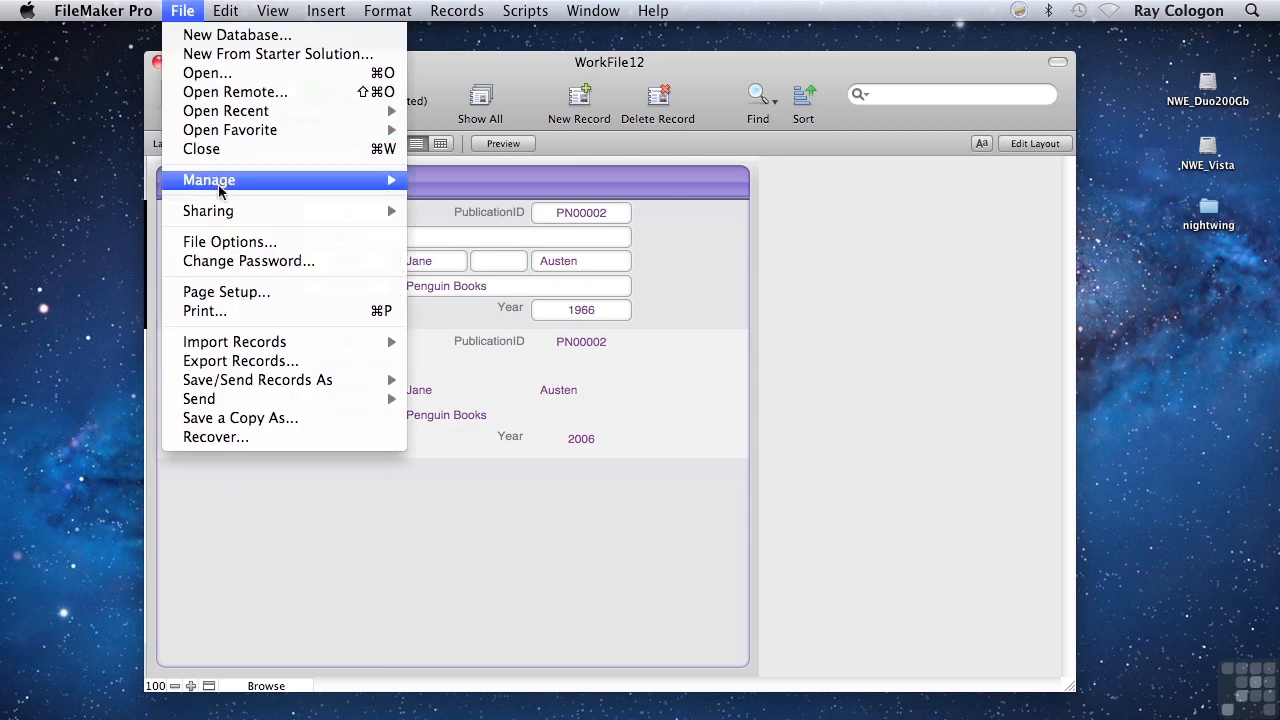
mouse_move(222, 180)
click(470, 180)
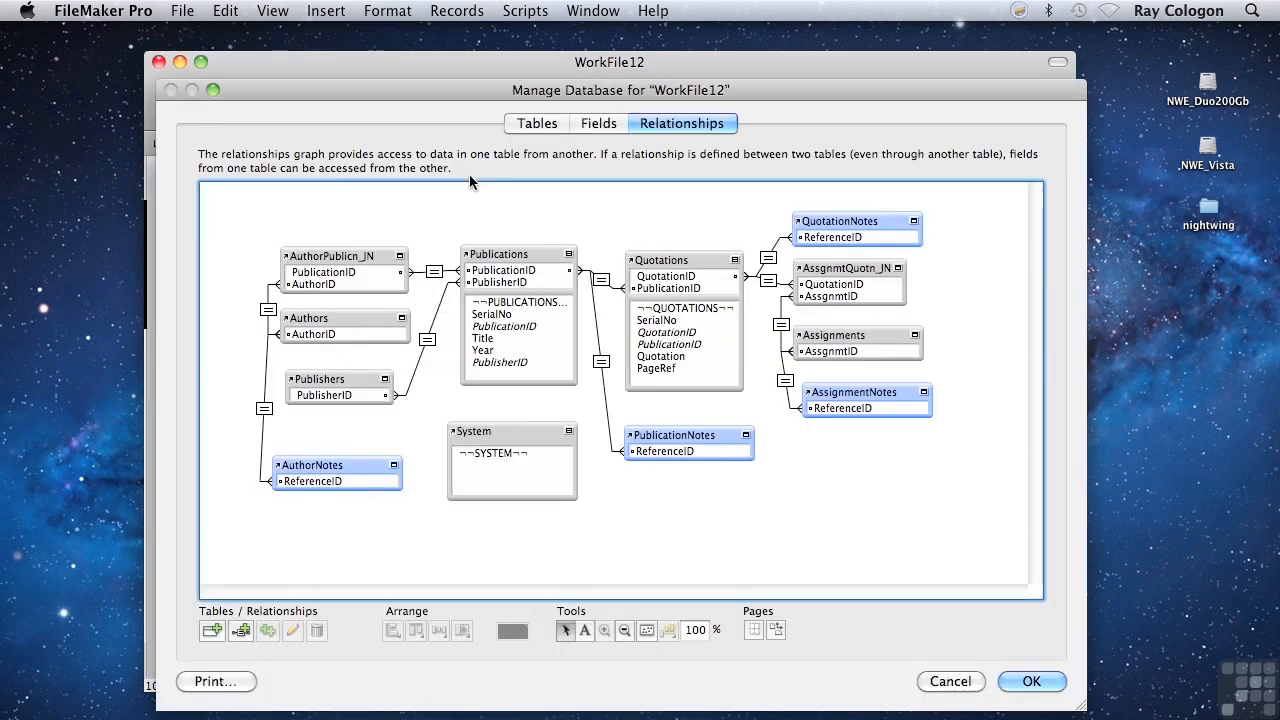
click(311, 321)
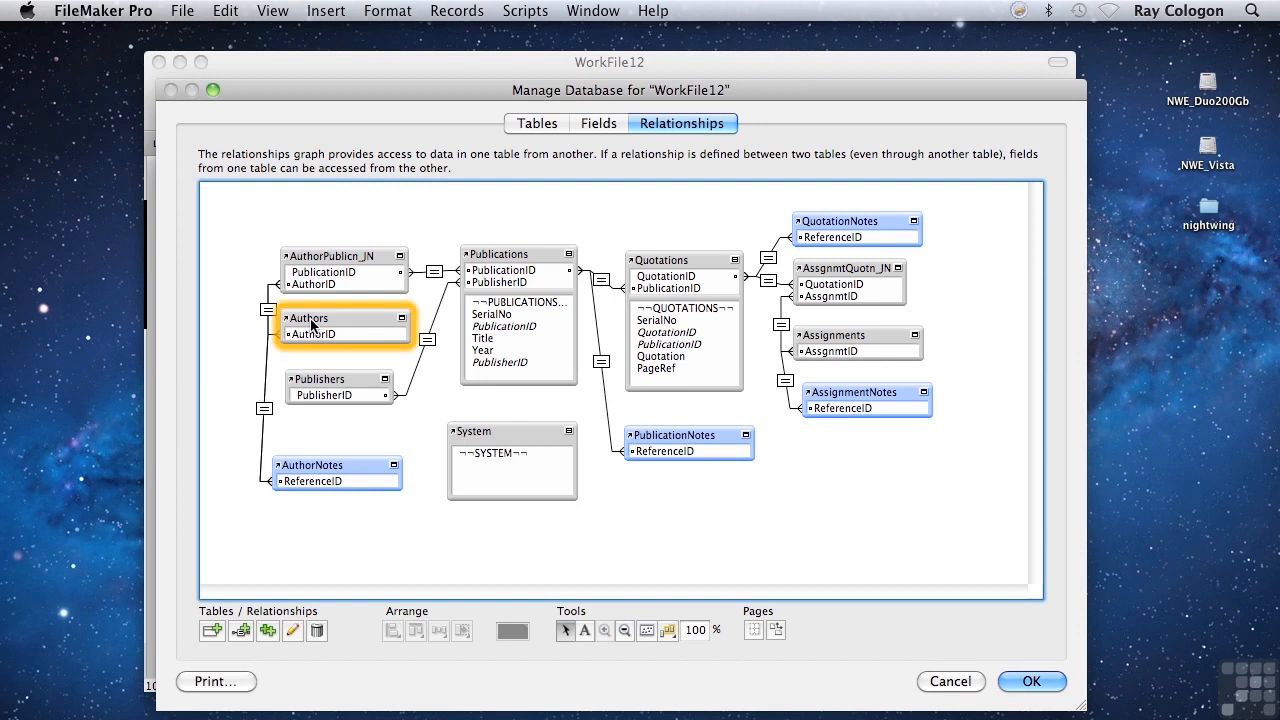
click(495, 259)
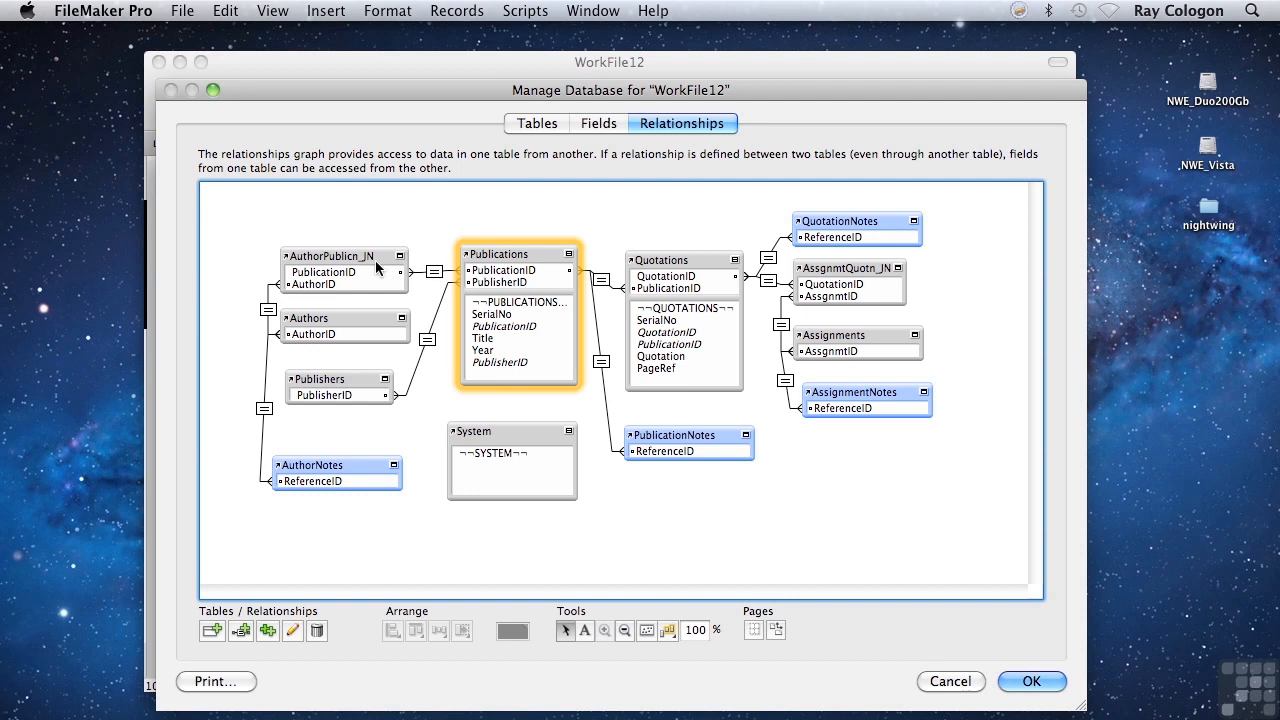
click(309, 264)
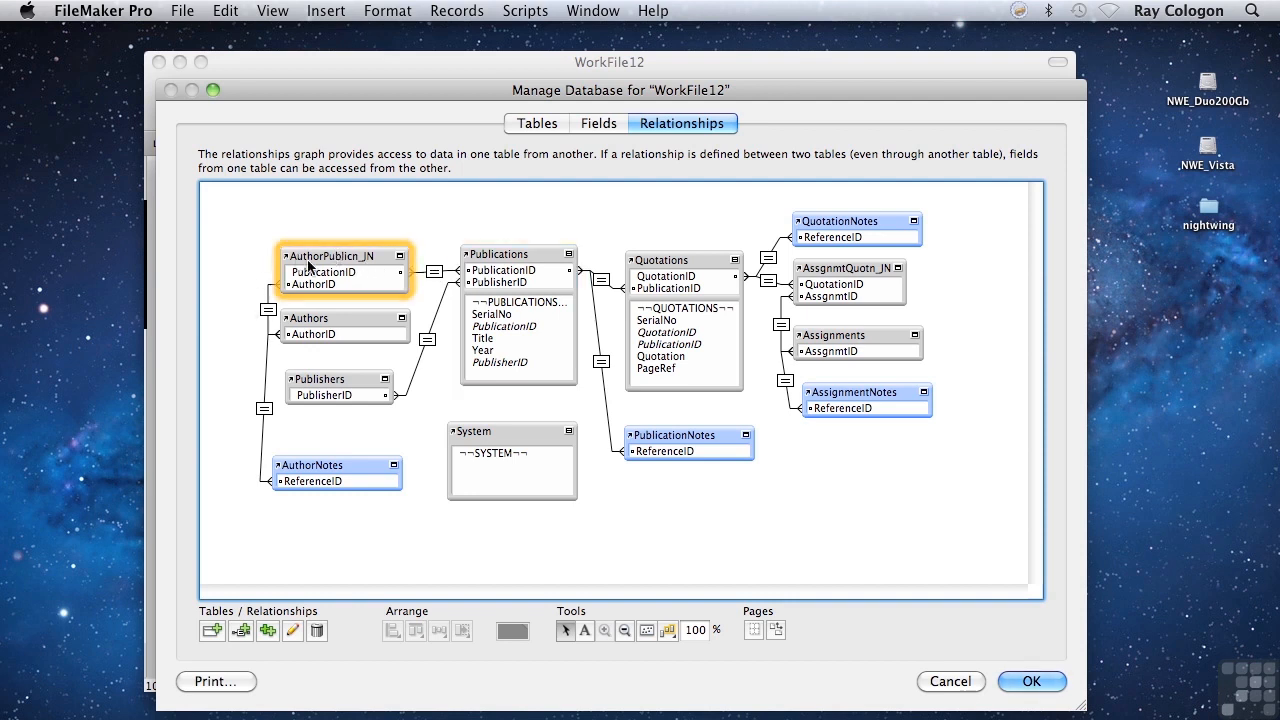
click(311, 318)
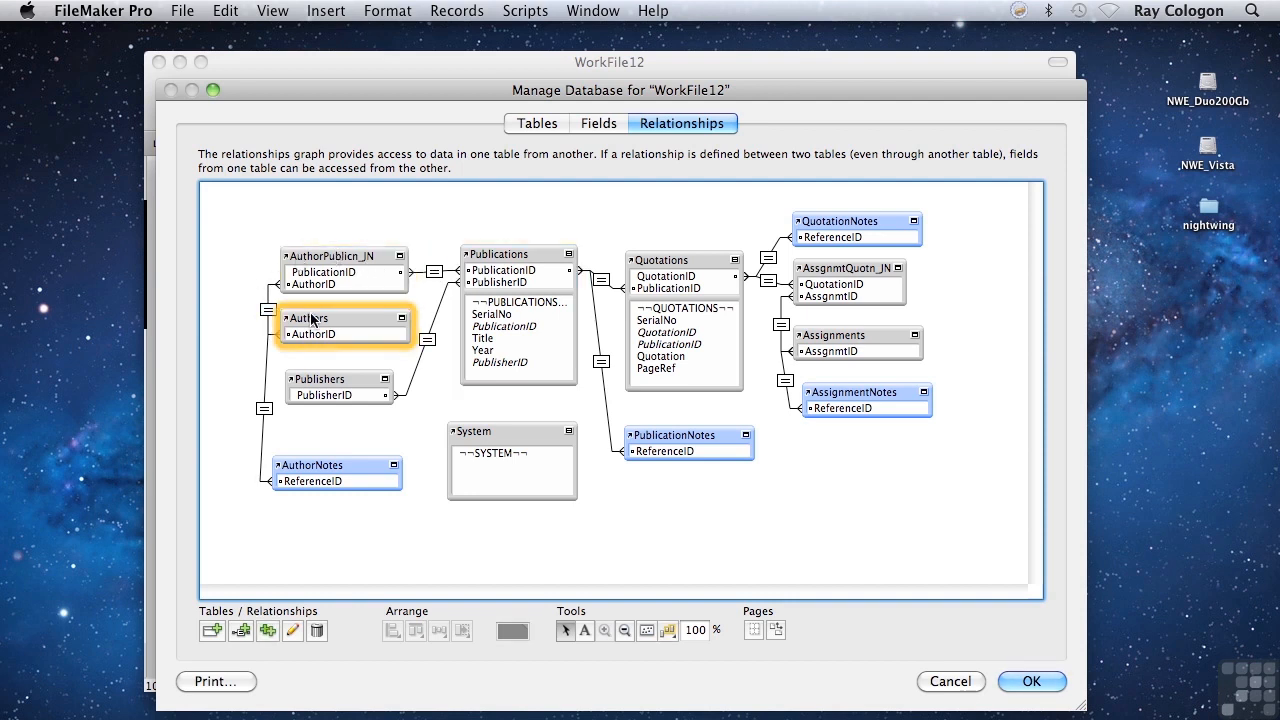
click(1018, 682)
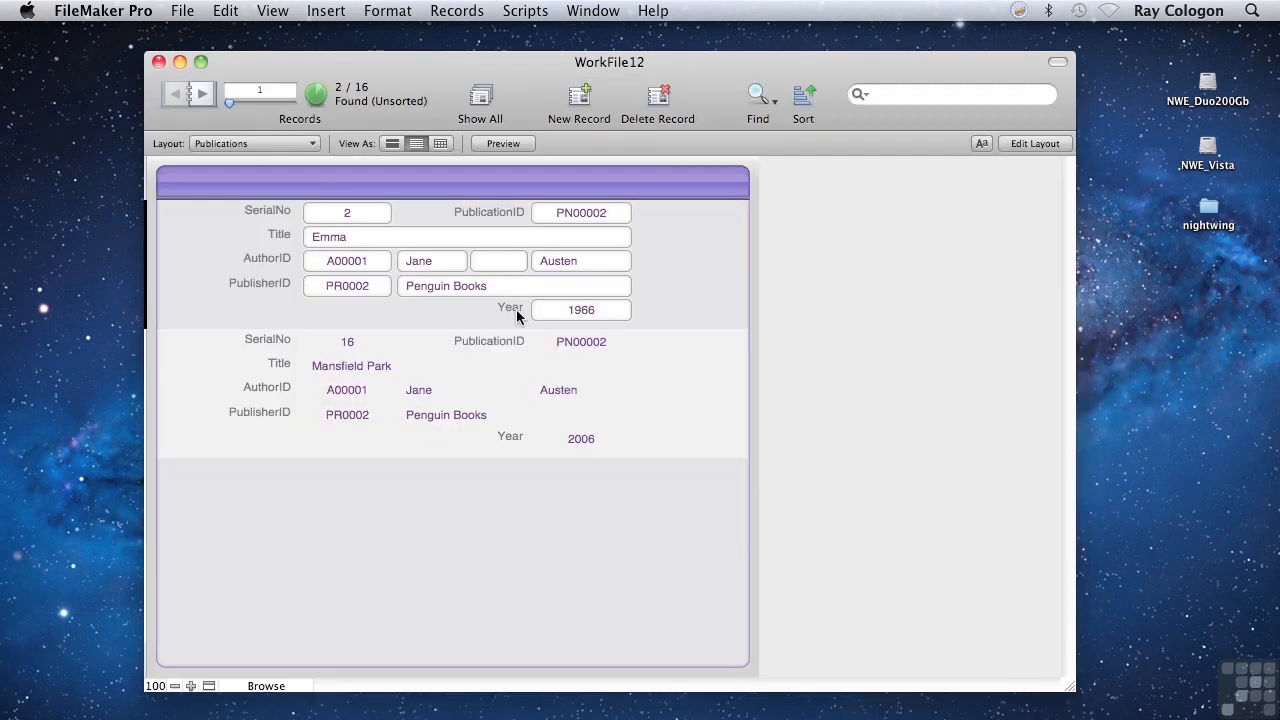
Step: Switch to the Authors layout and open it for editing
click(239, 144)
click(235, 175)
click(1035, 145)
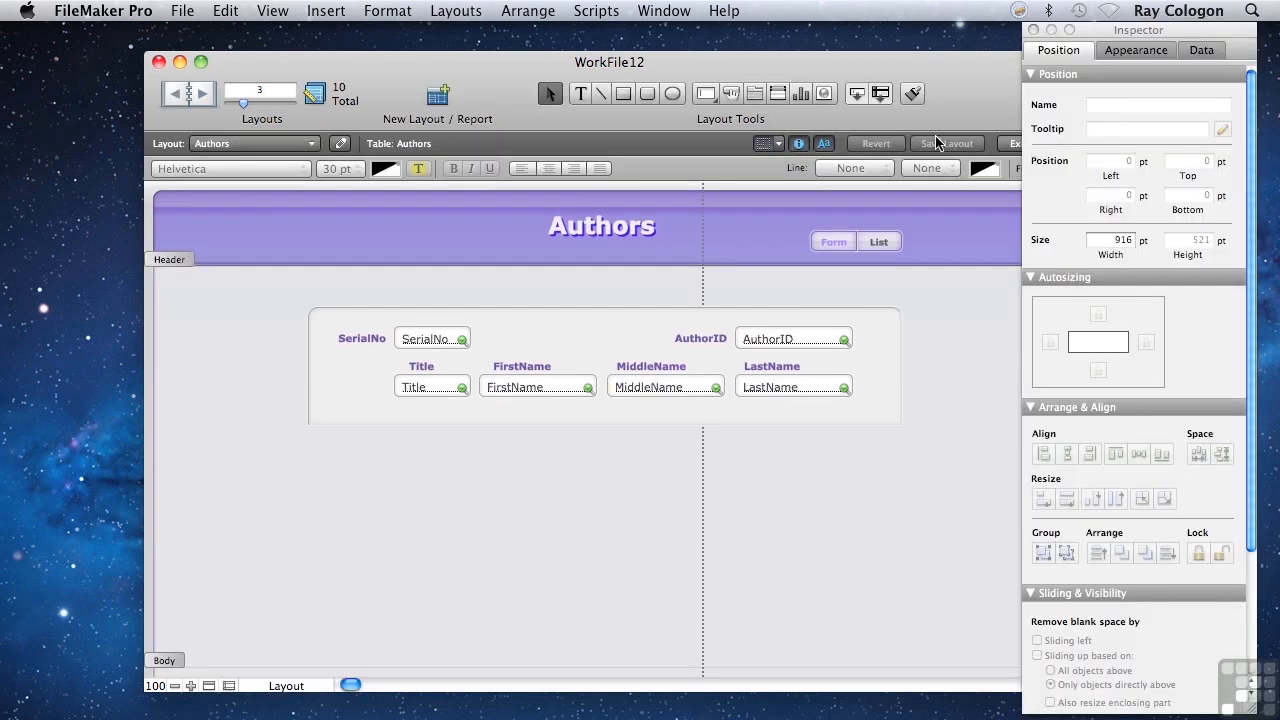
Step: Add the related Title field from the Publications table, with its label, below the author details on the Authors layout
drag(858, 95, 393, 475)
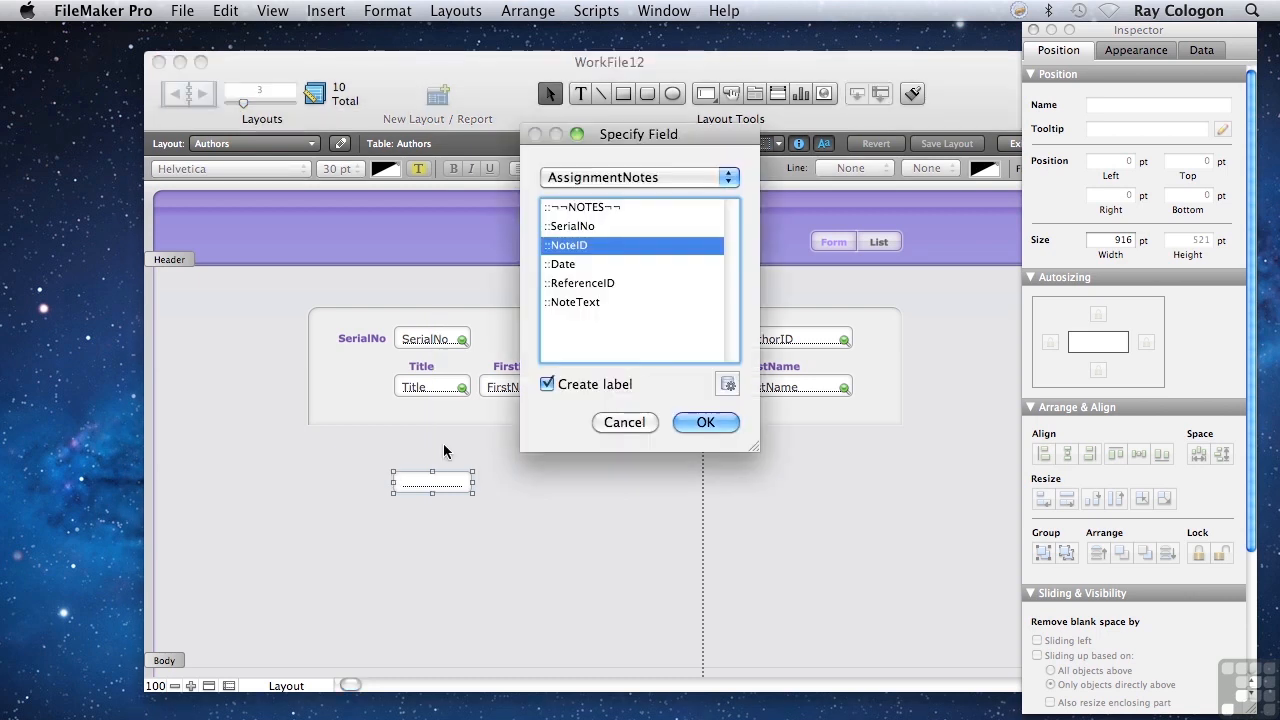
click(588, 177)
click(588, 177)
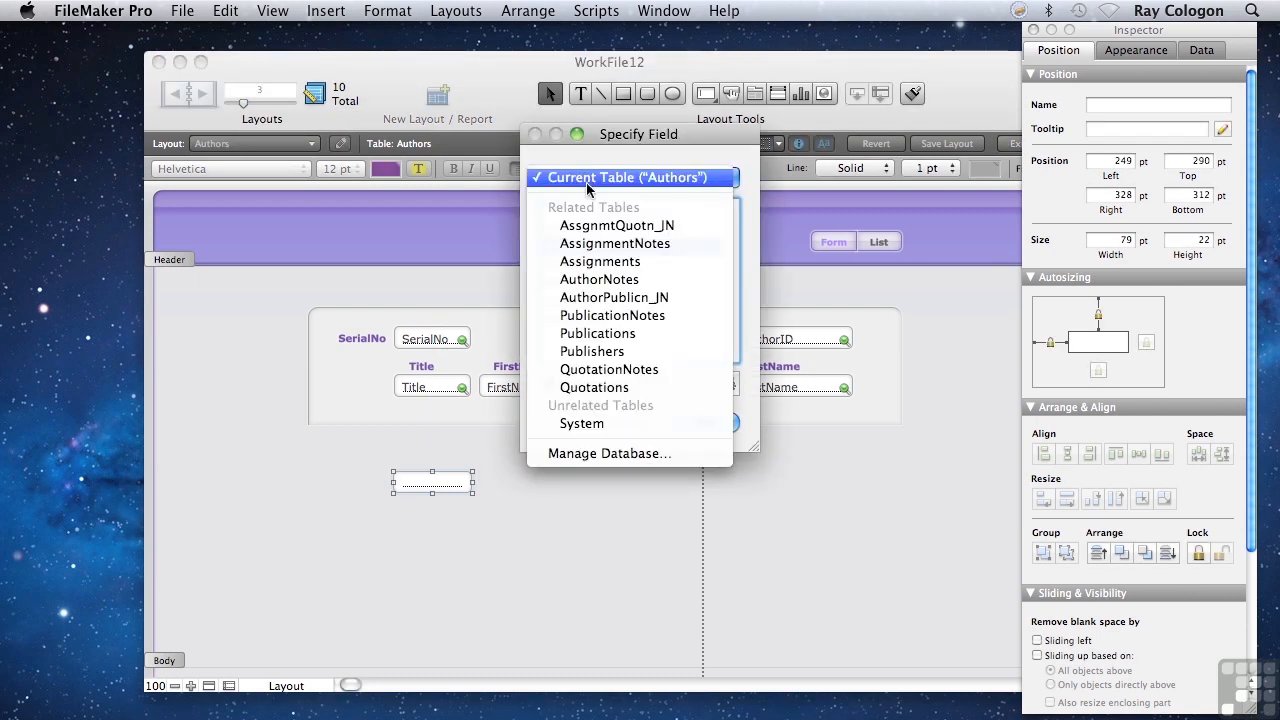
click(578, 336)
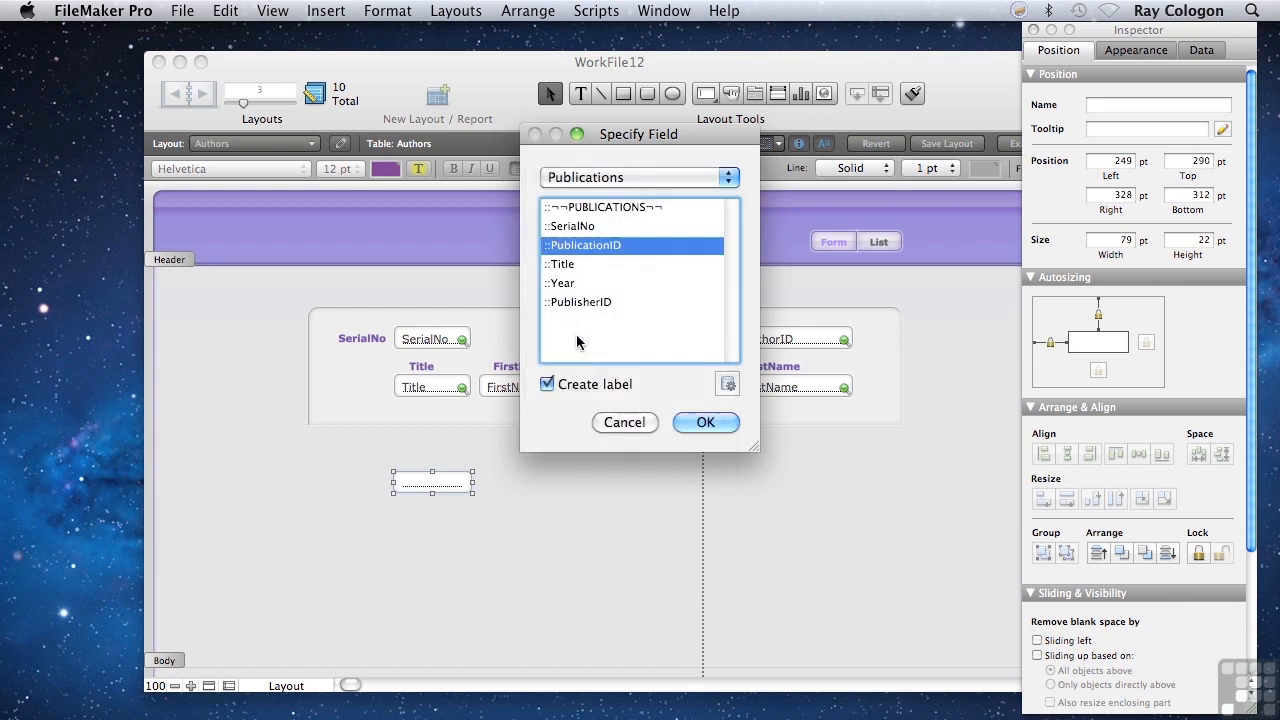
click(570, 265)
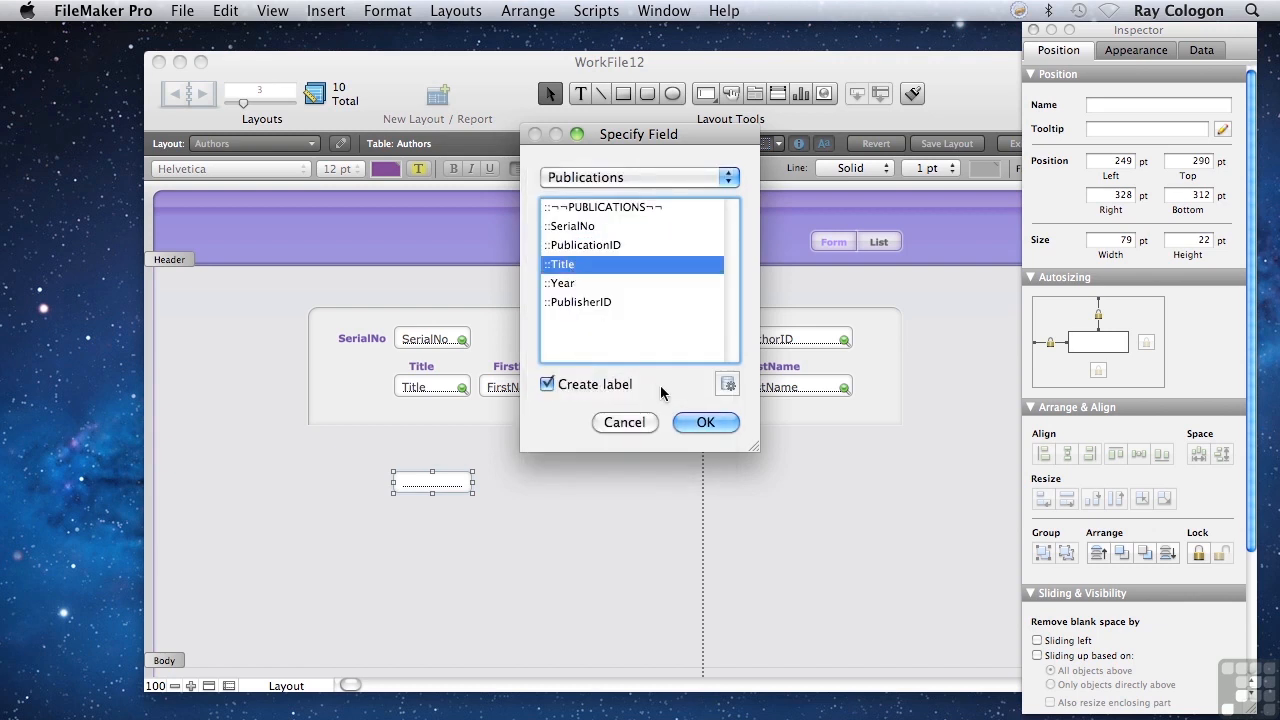
click(700, 421)
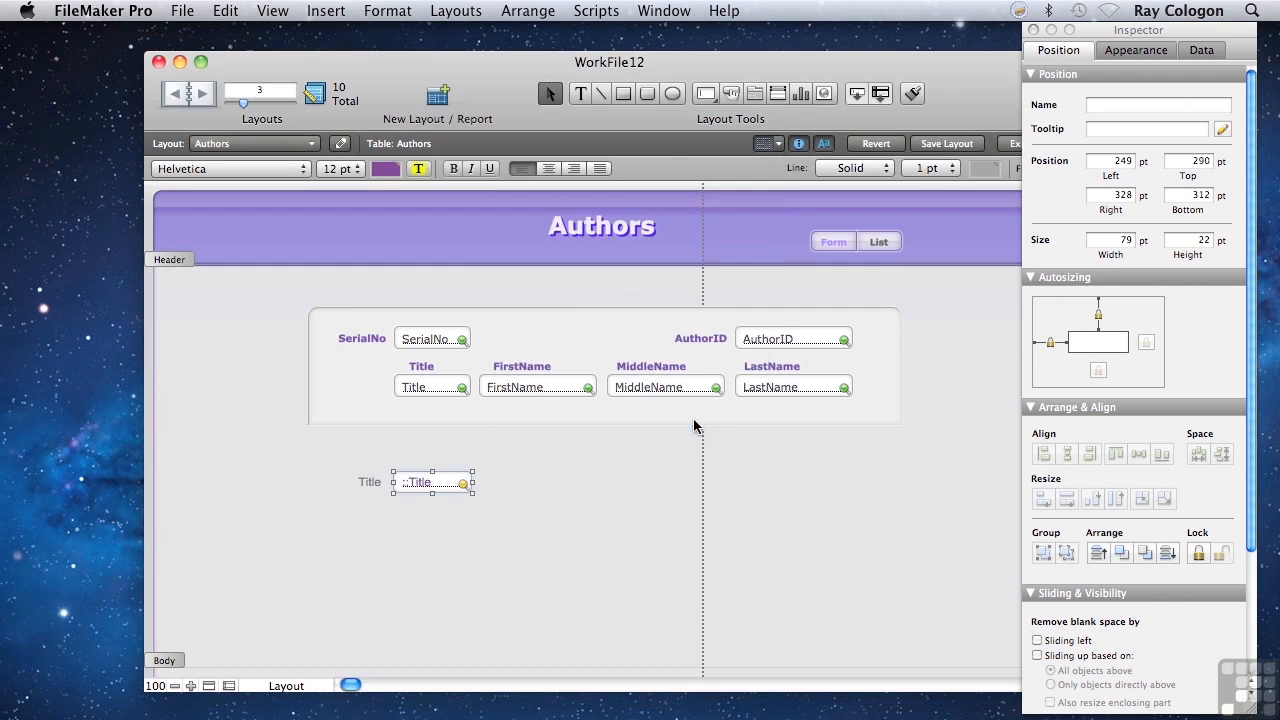
Step: Widen the related Title field to about 463 pt and view the layout in Browse mode
drag(474, 482, 856, 490)
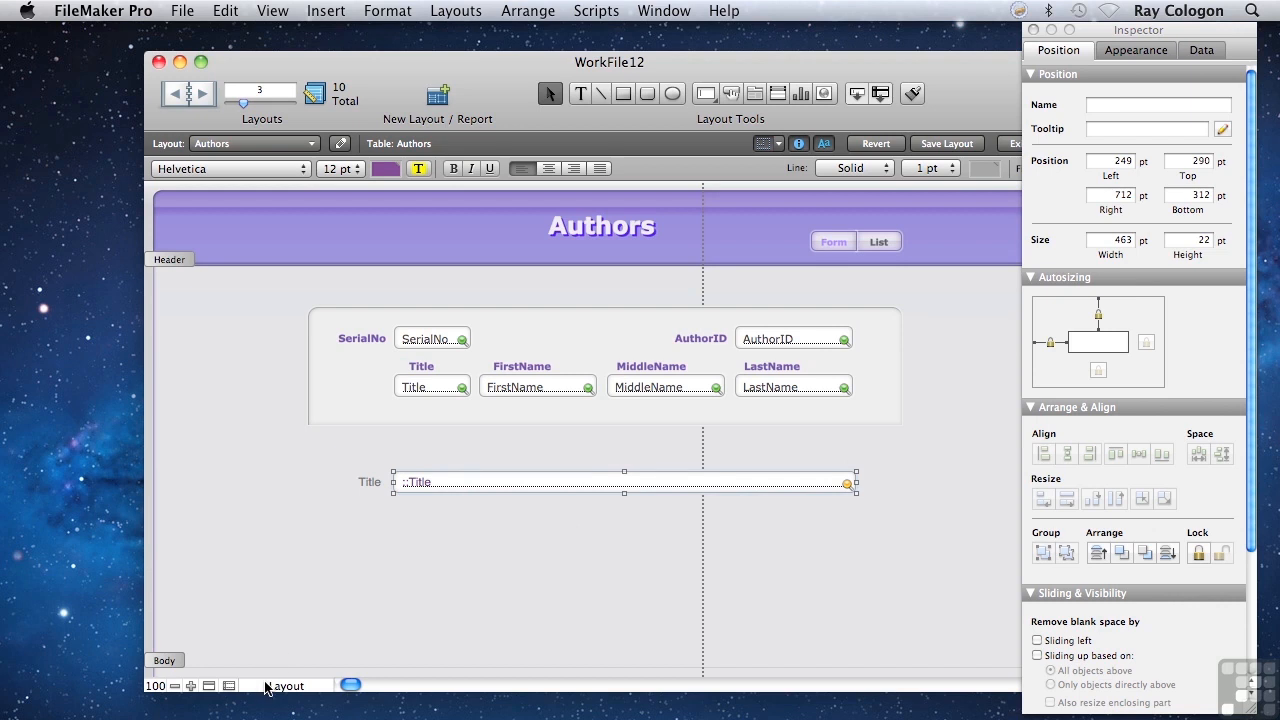
click(267, 686)
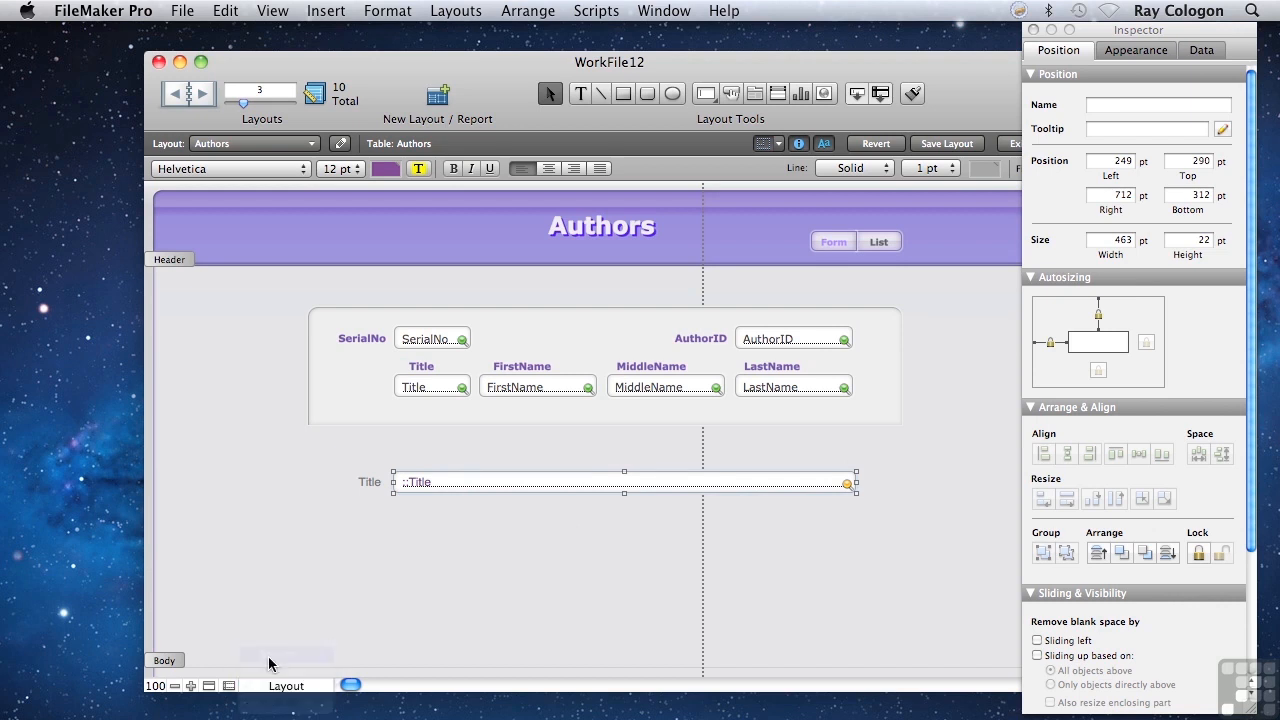
click(268, 657)
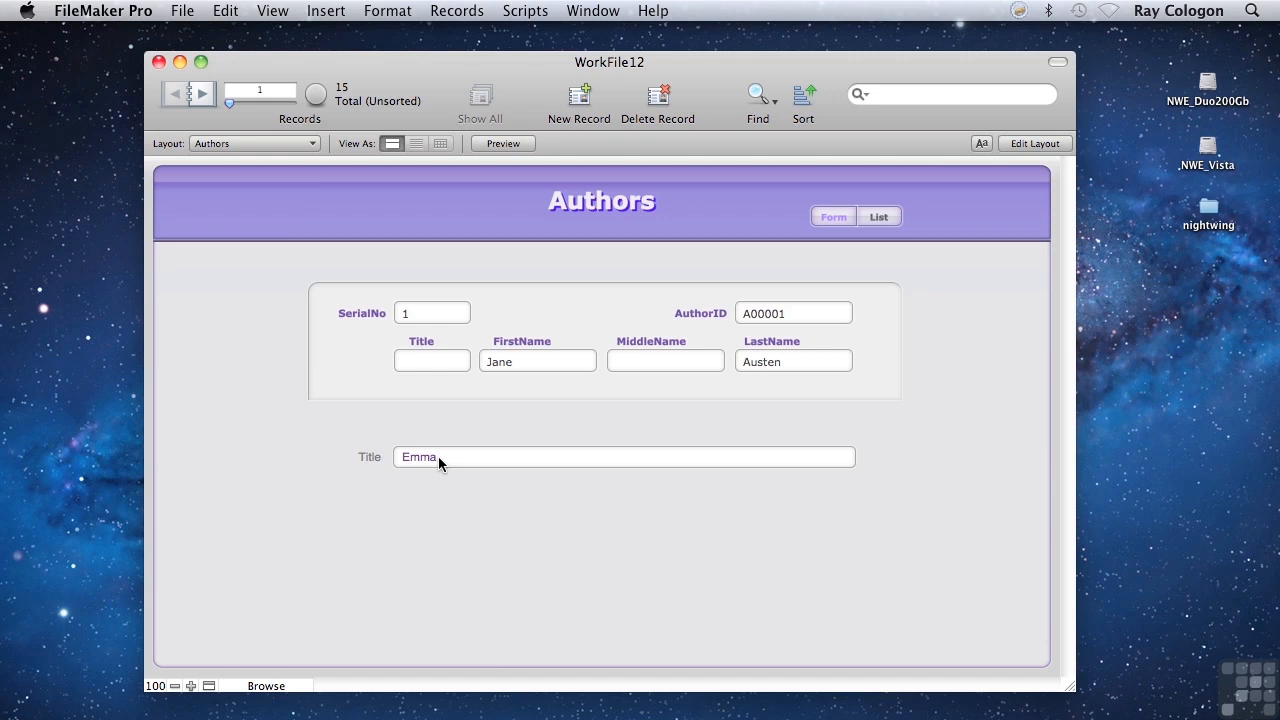
Step: Review the path from Authors to the Publications table occurrence in the relationships graph
key(super+shift+d)
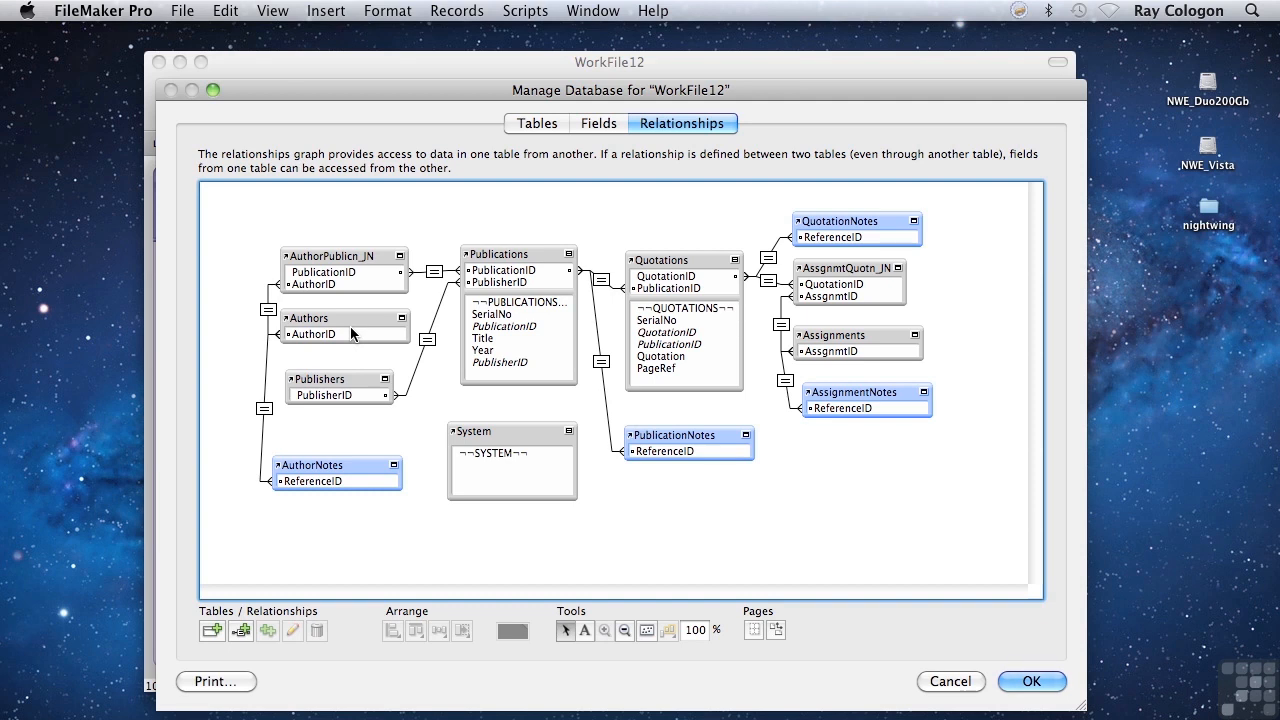
click(565, 258)
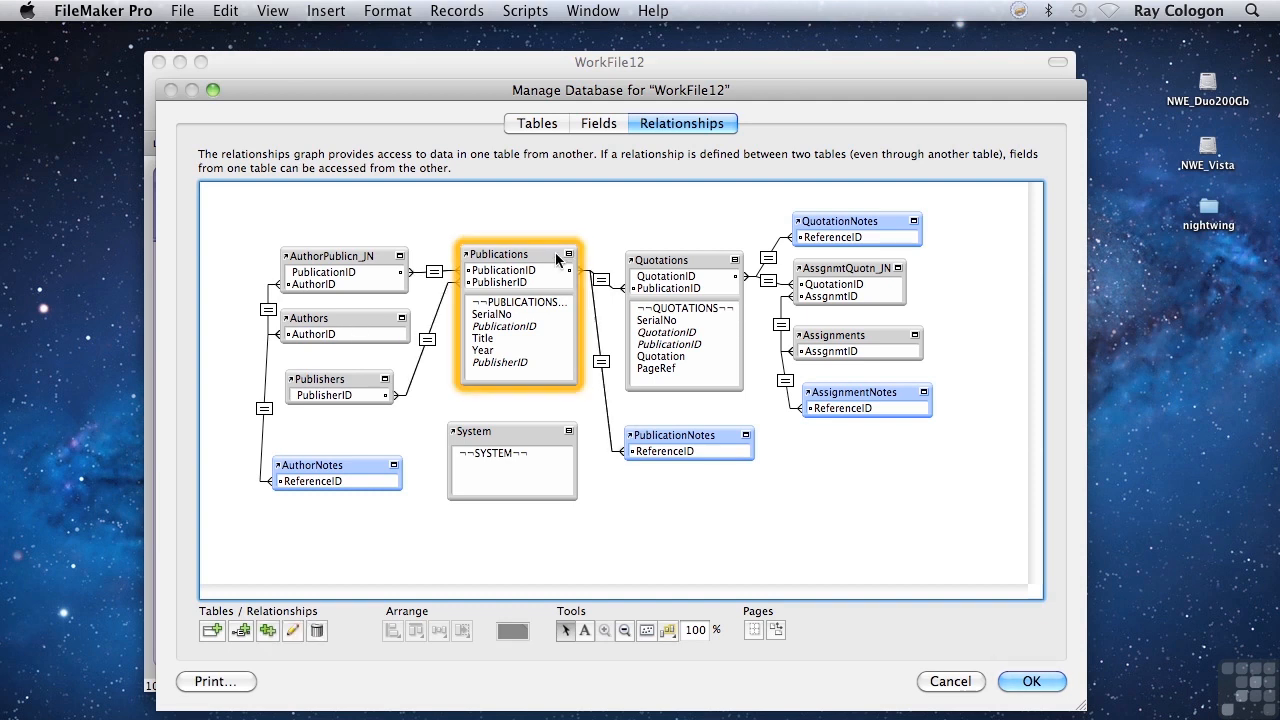
click(1010, 681)
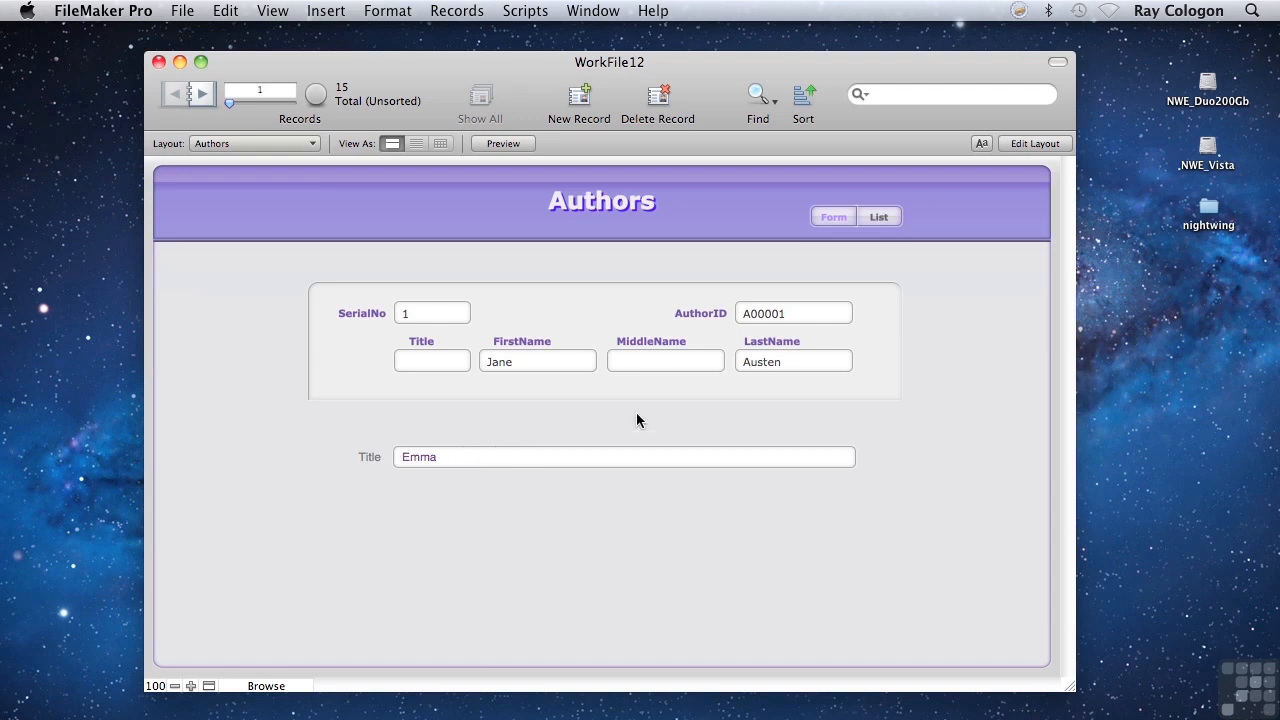
Step: Delete the related Title field and its label from the Authors layout
click(1034, 143)
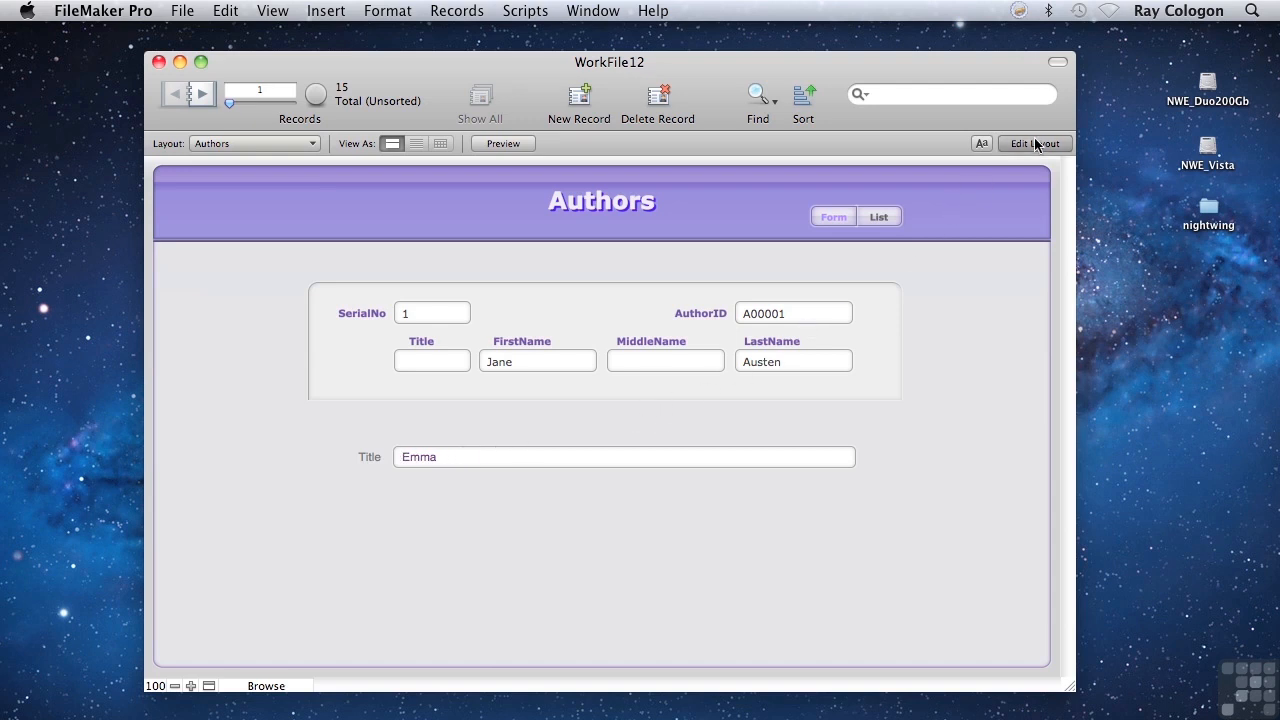
click(372, 482)
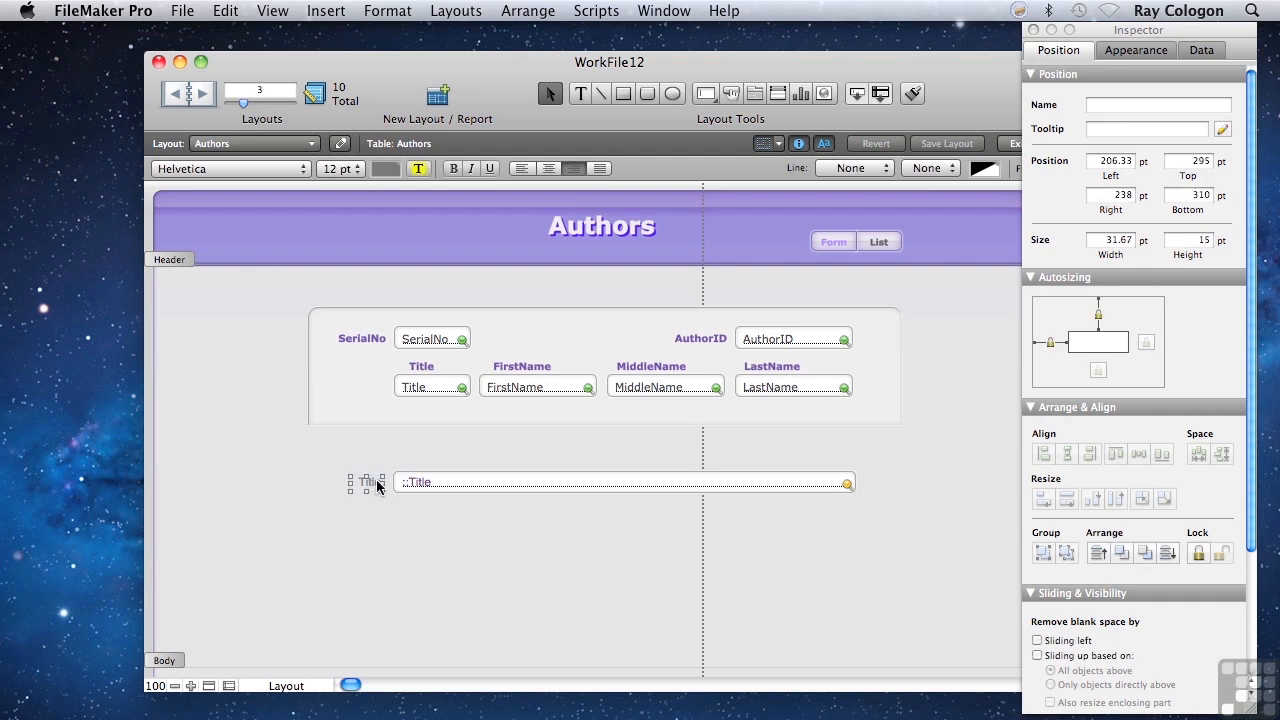
shift+click(443, 485)
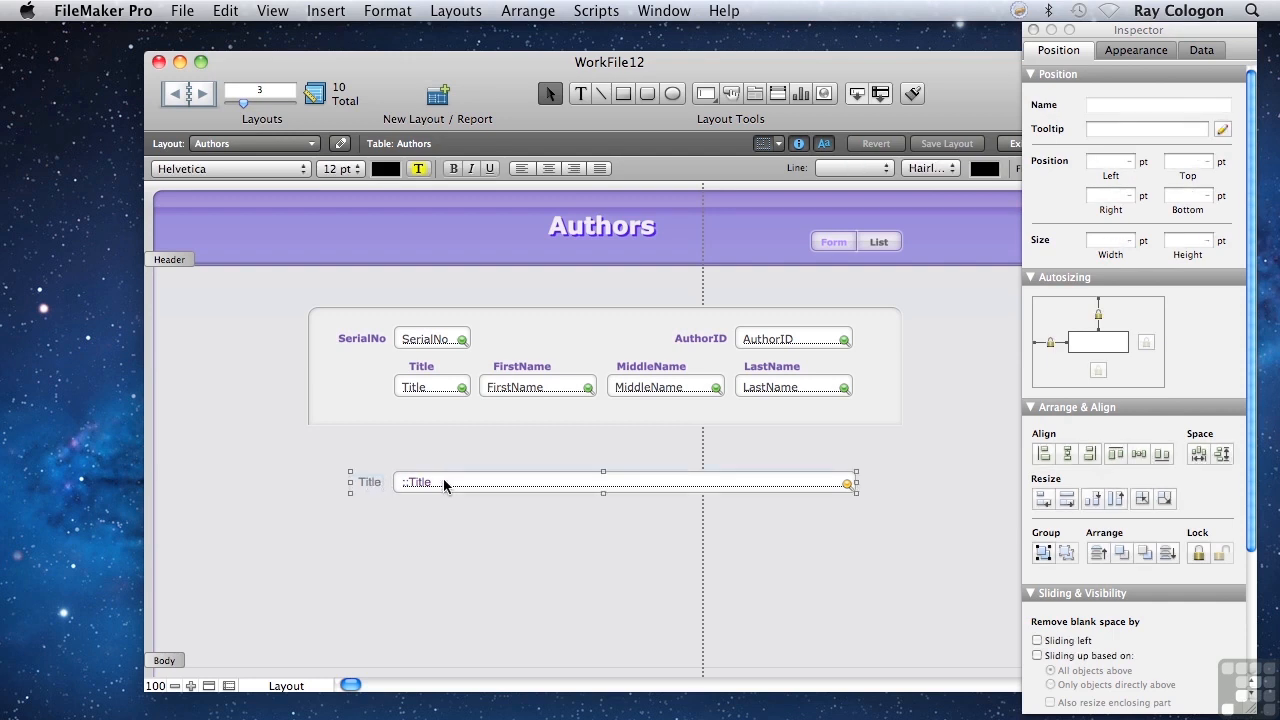
key(Delete)
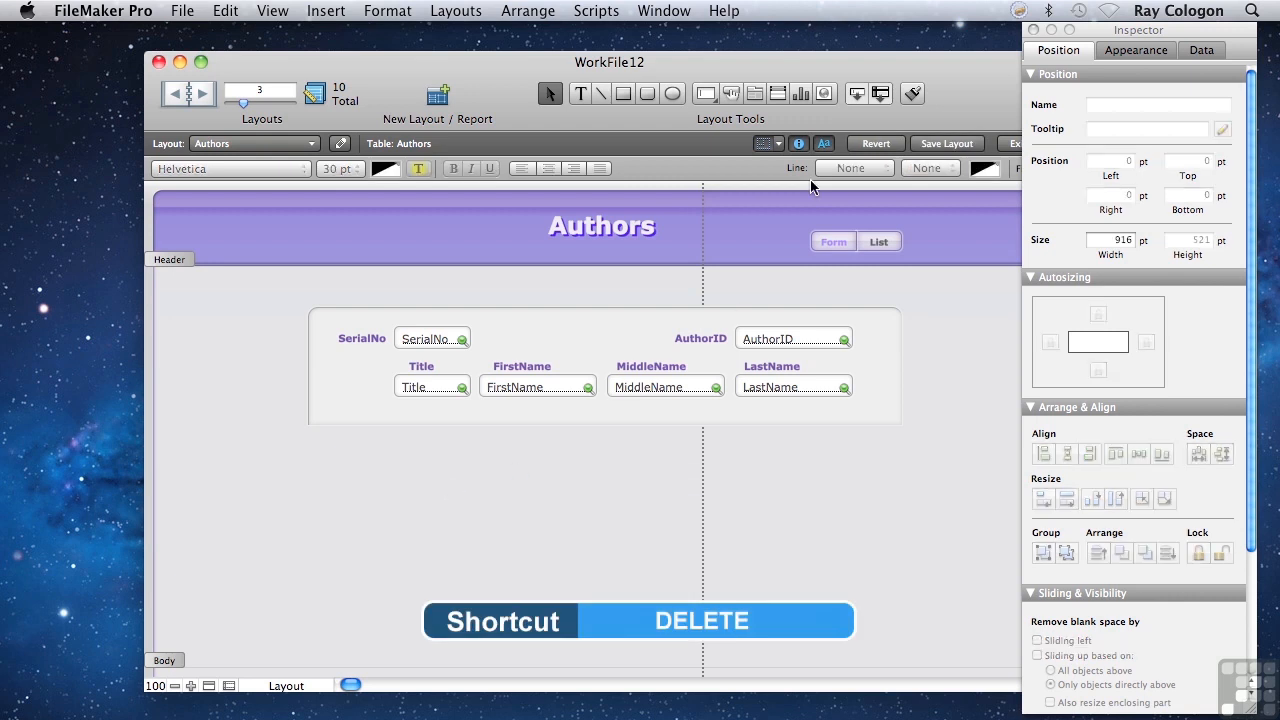
Step: Draw a portal about 594 by 137 pt below the author details, showing related records from Publications with a vertical scroll bar
click(778, 94)
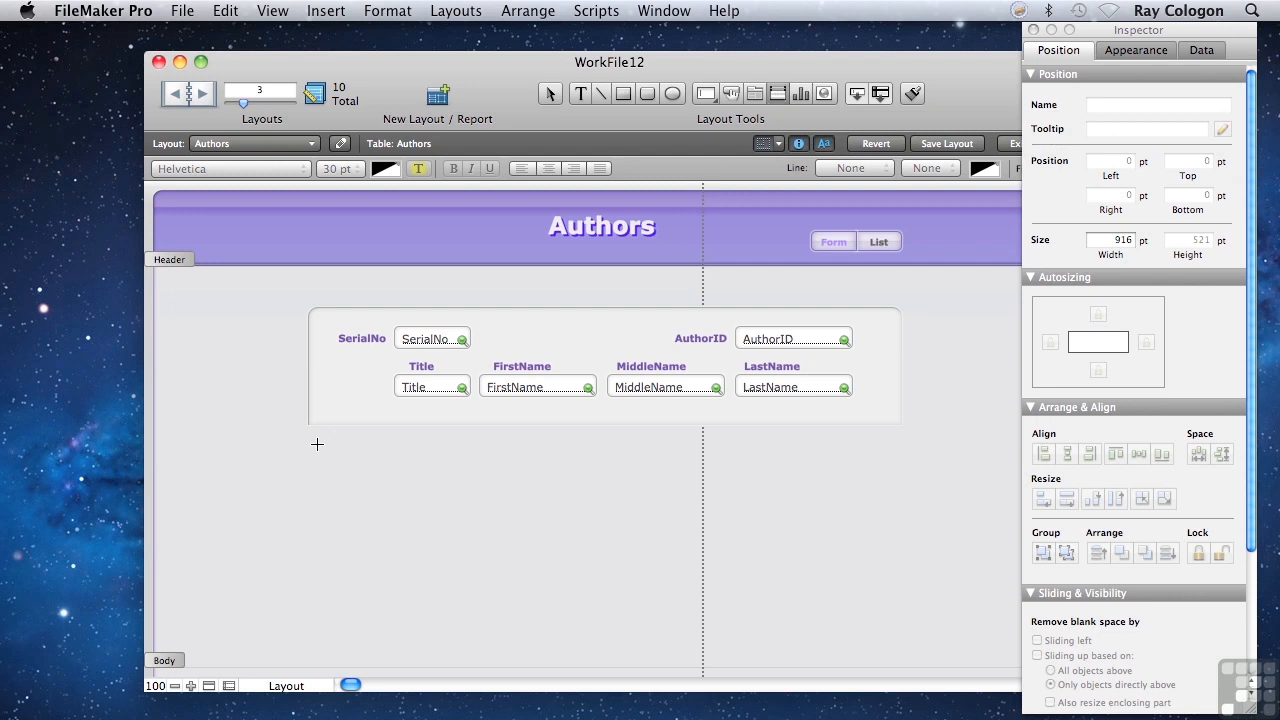
drag(308, 449, 901, 587)
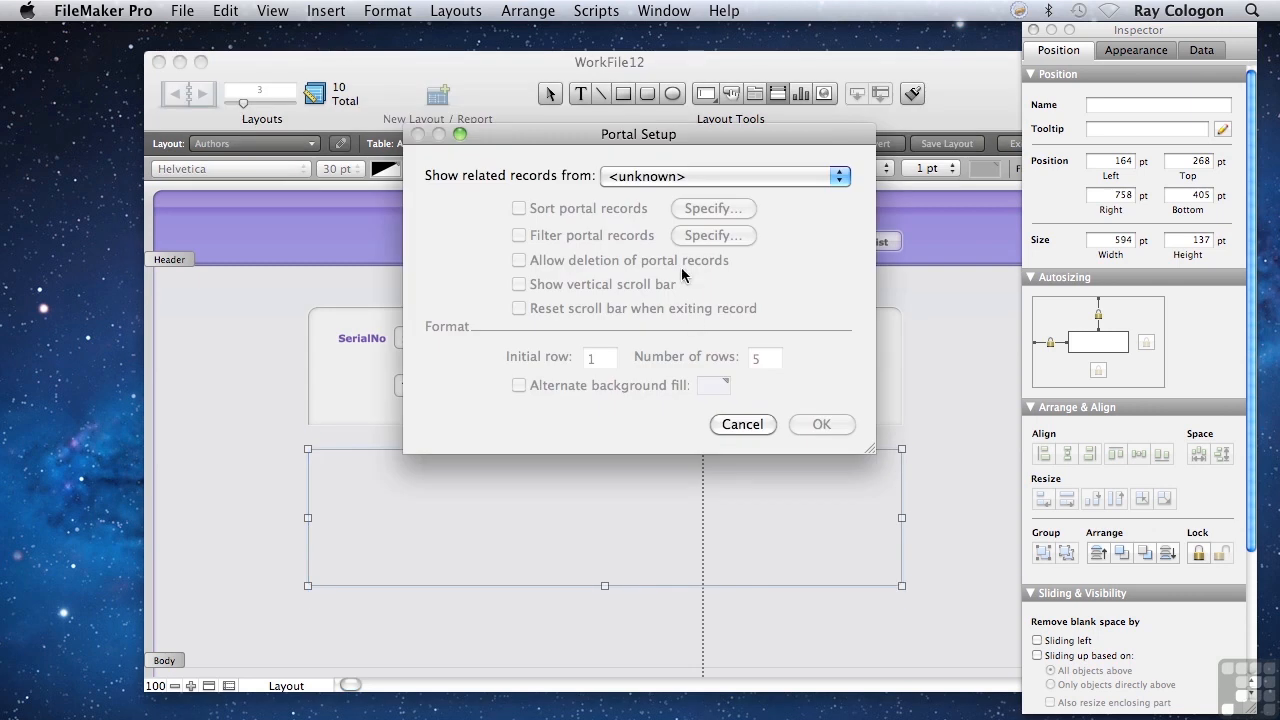
click(651, 179)
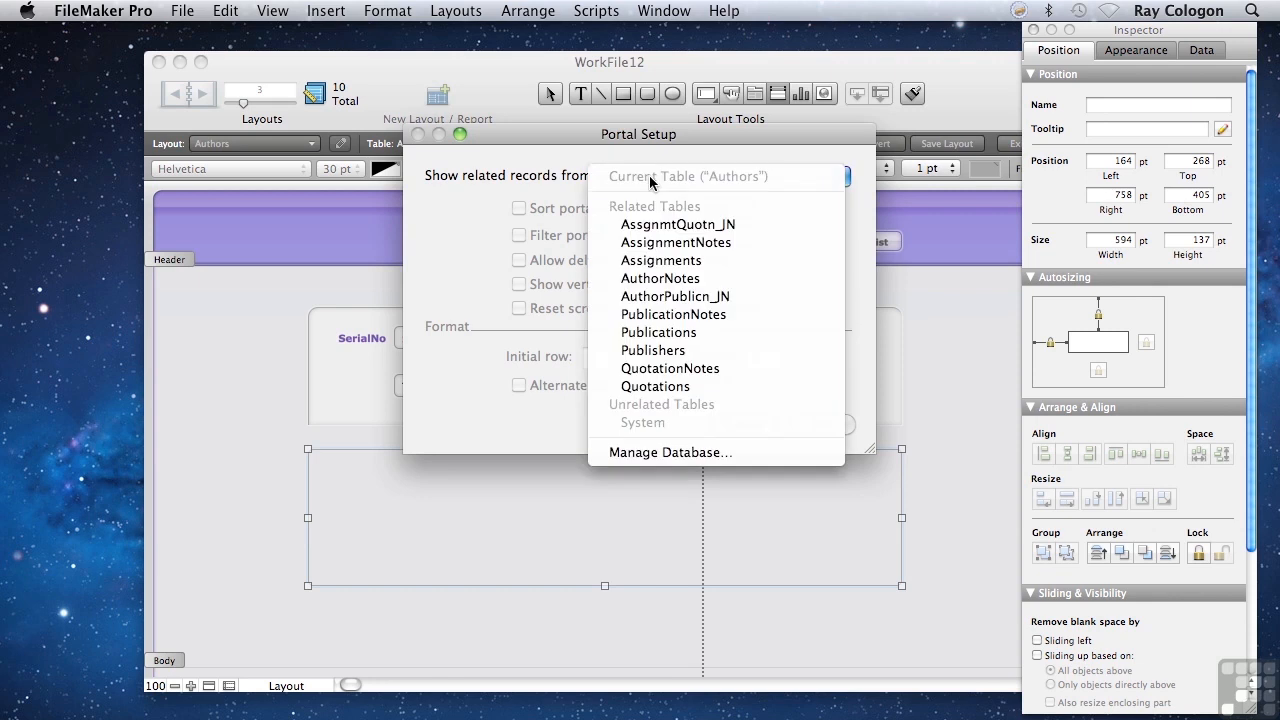
click(670, 338)
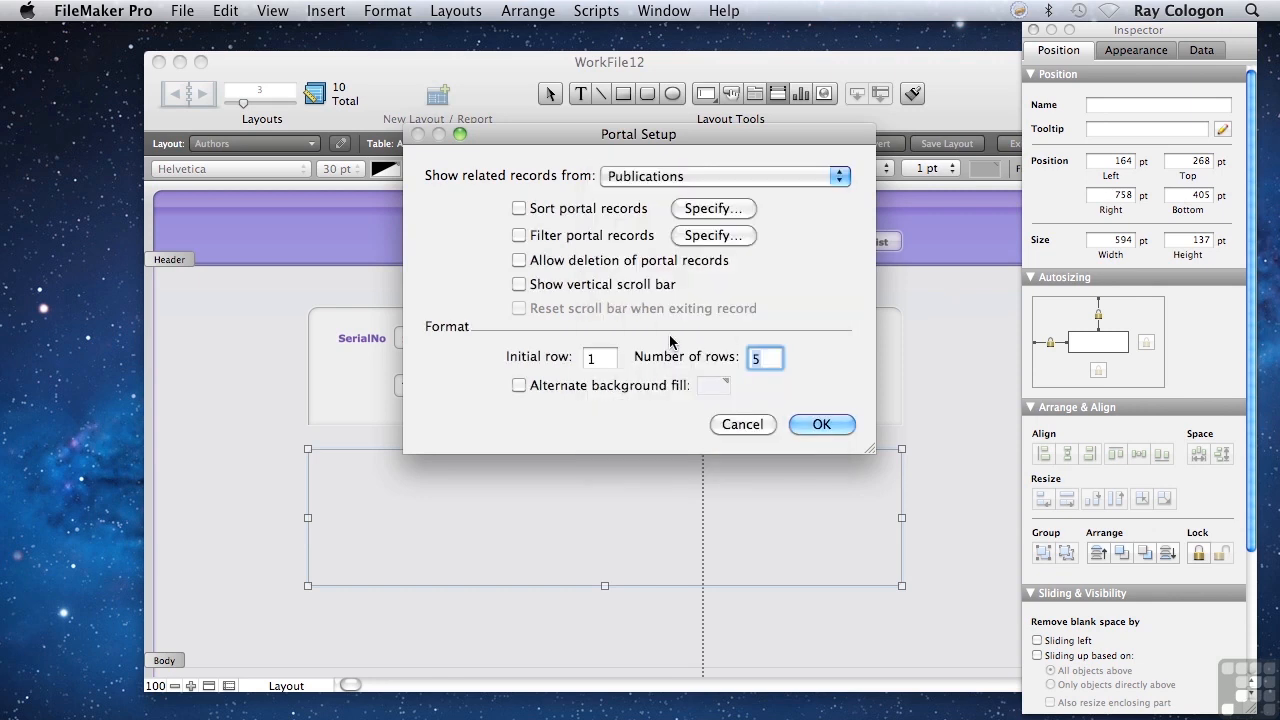
click(519, 285)
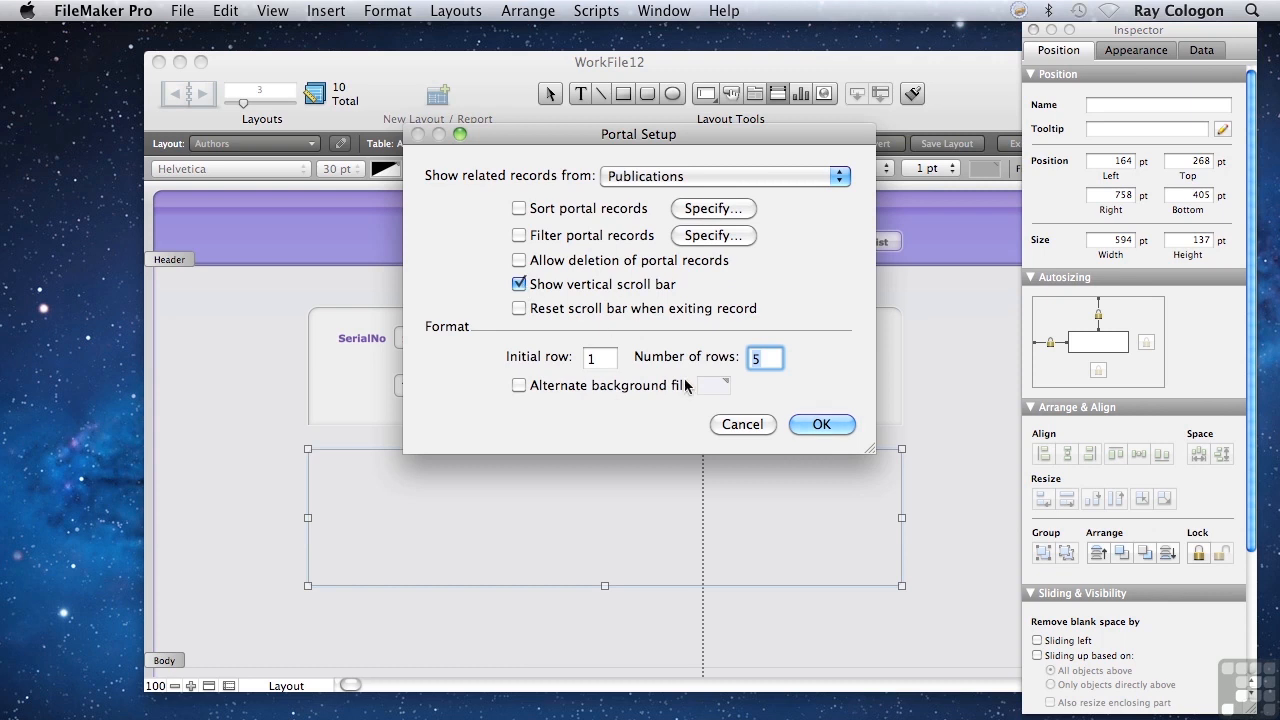
click(815, 425)
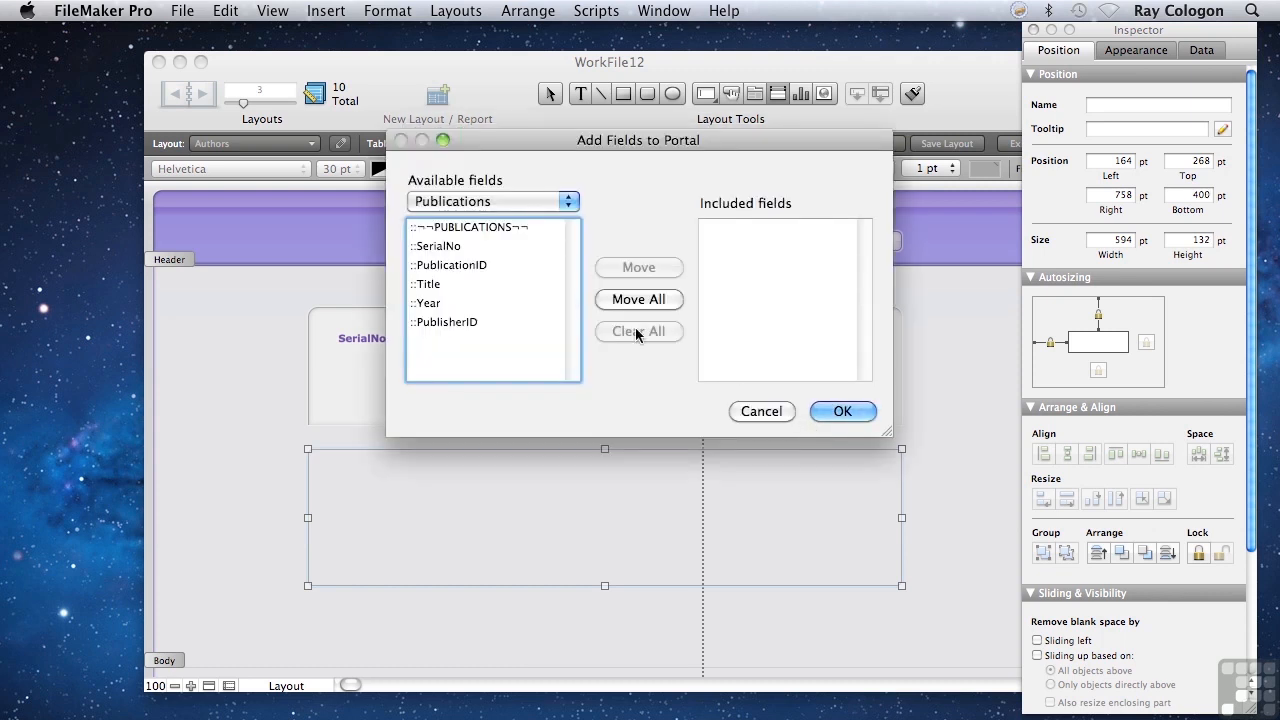
Step: Include the Title and Year fields from Publications and the PublisherName field from Publishers in the portal
click(467, 286)
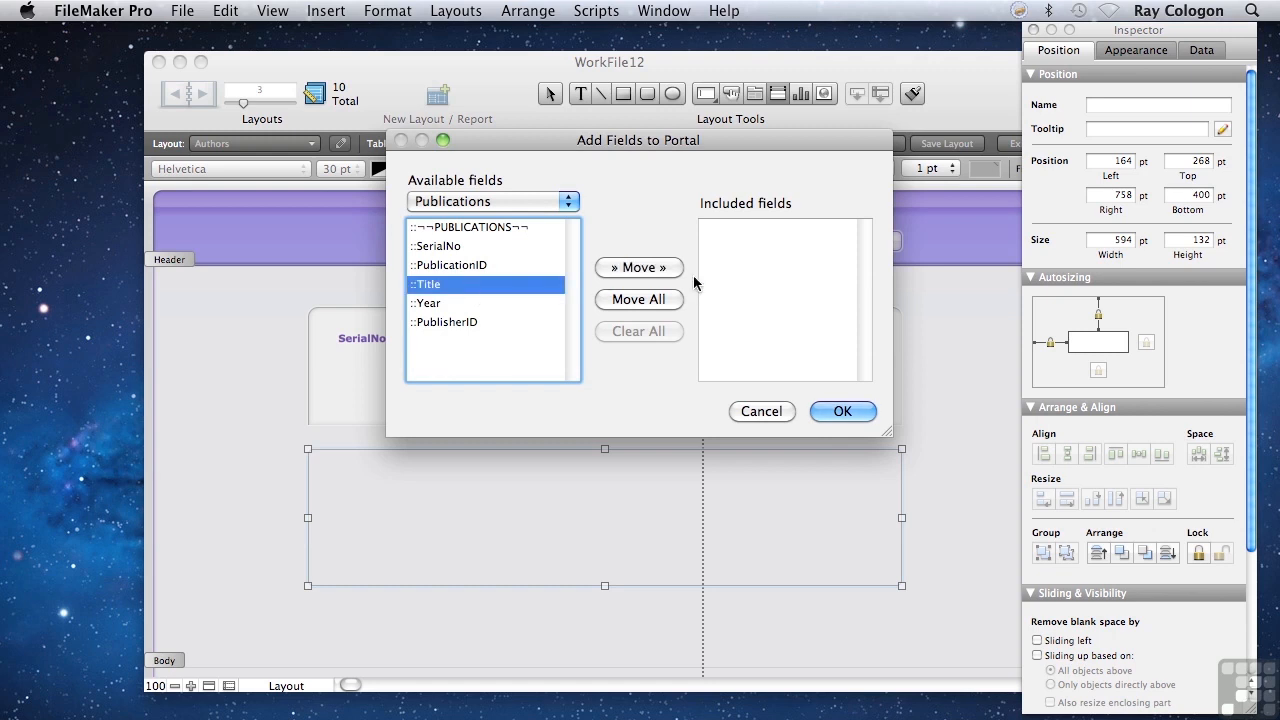
click(649, 274)
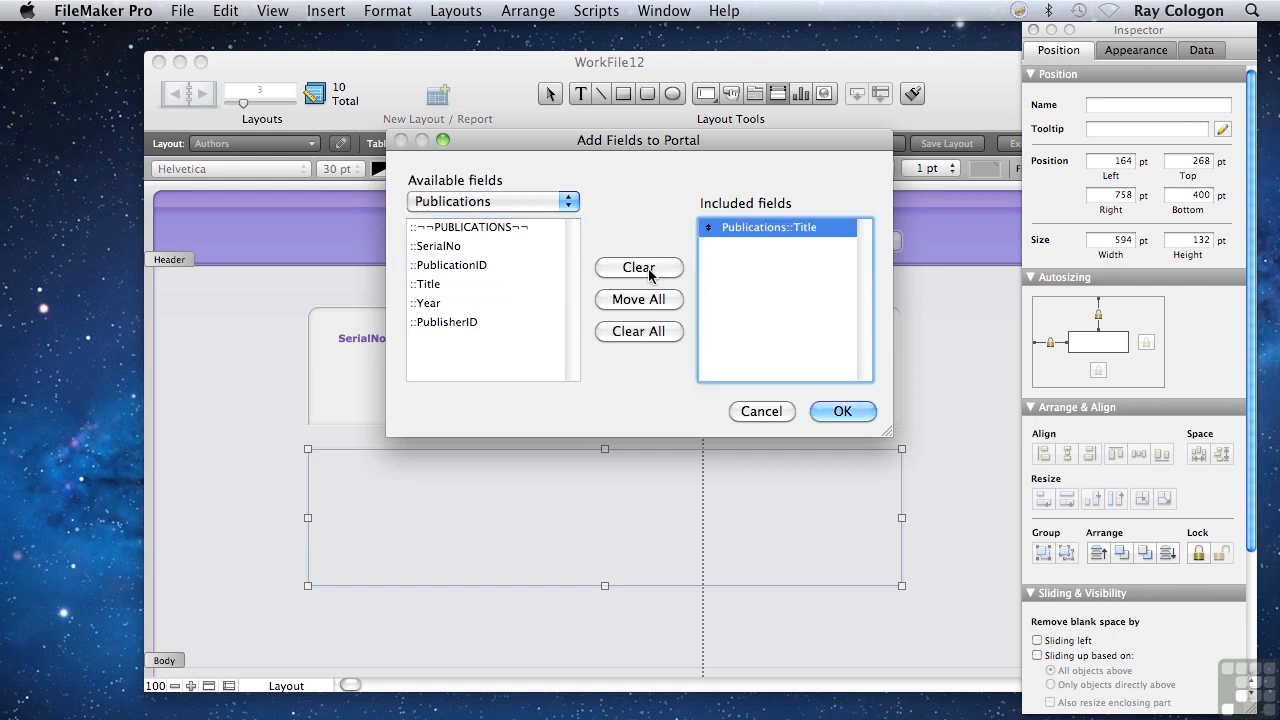
click(476, 305)
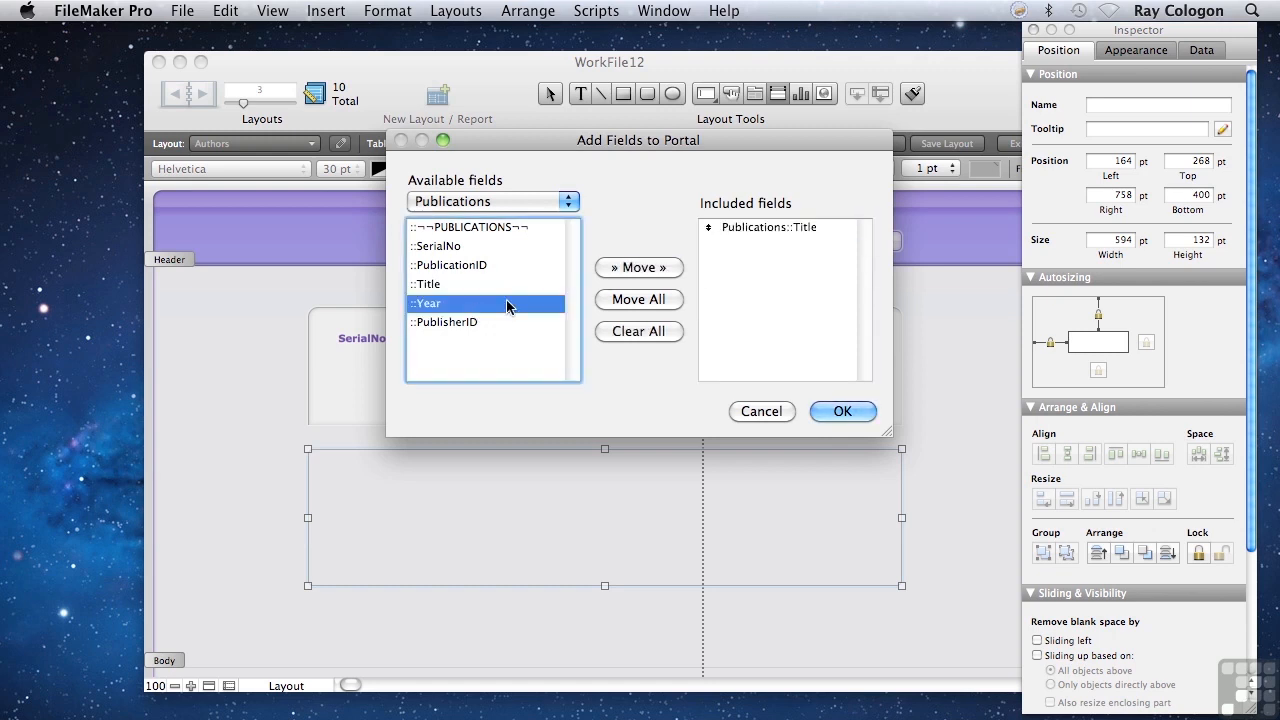
click(645, 268)
click(495, 203)
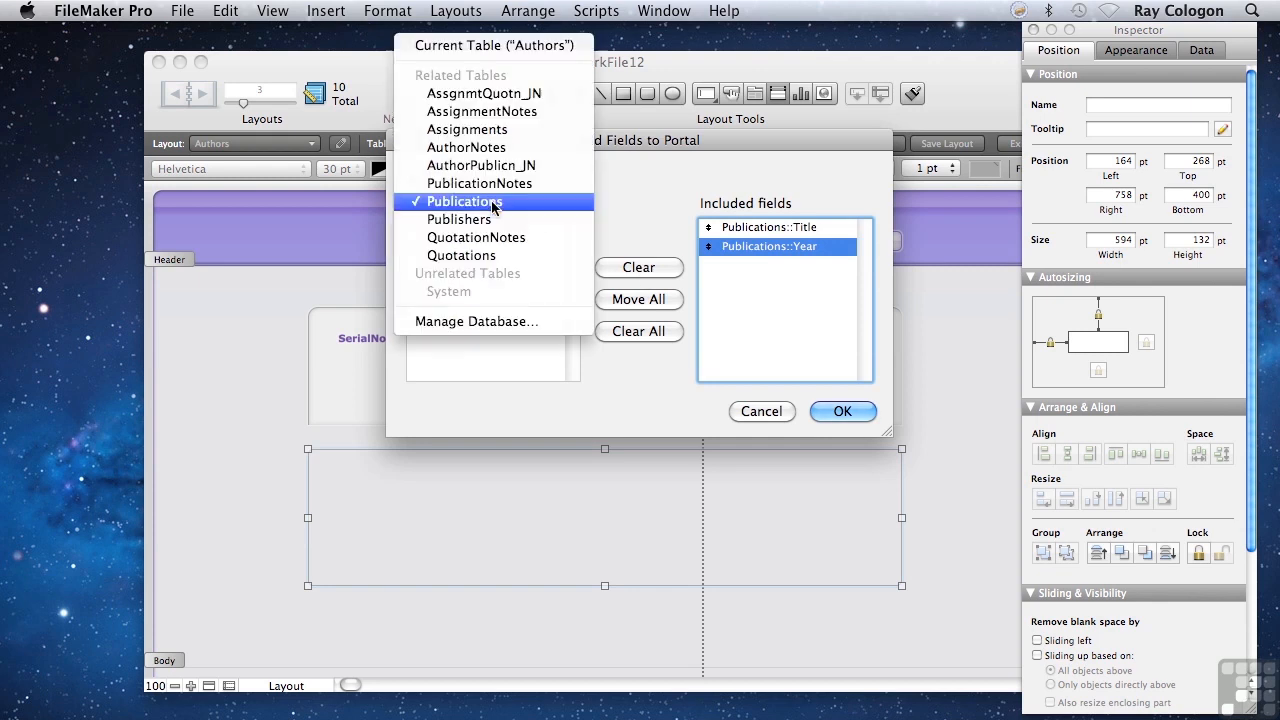
click(485, 219)
click(458, 286)
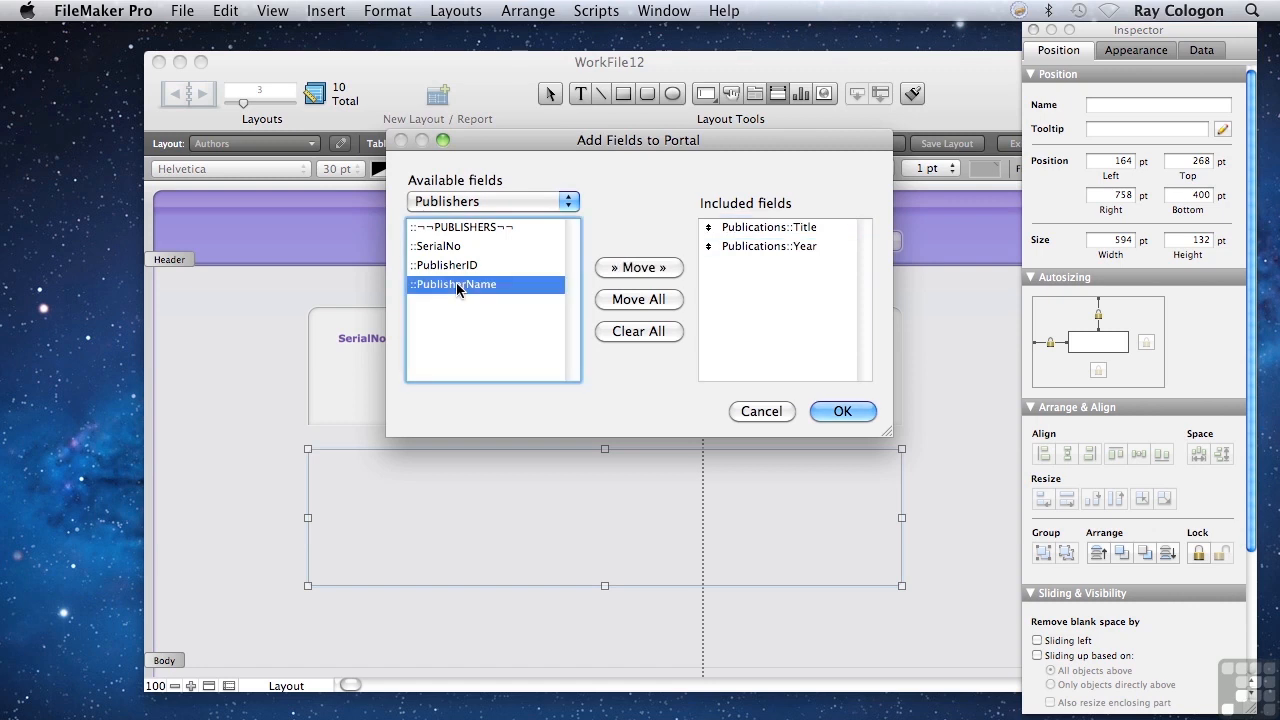
click(622, 268)
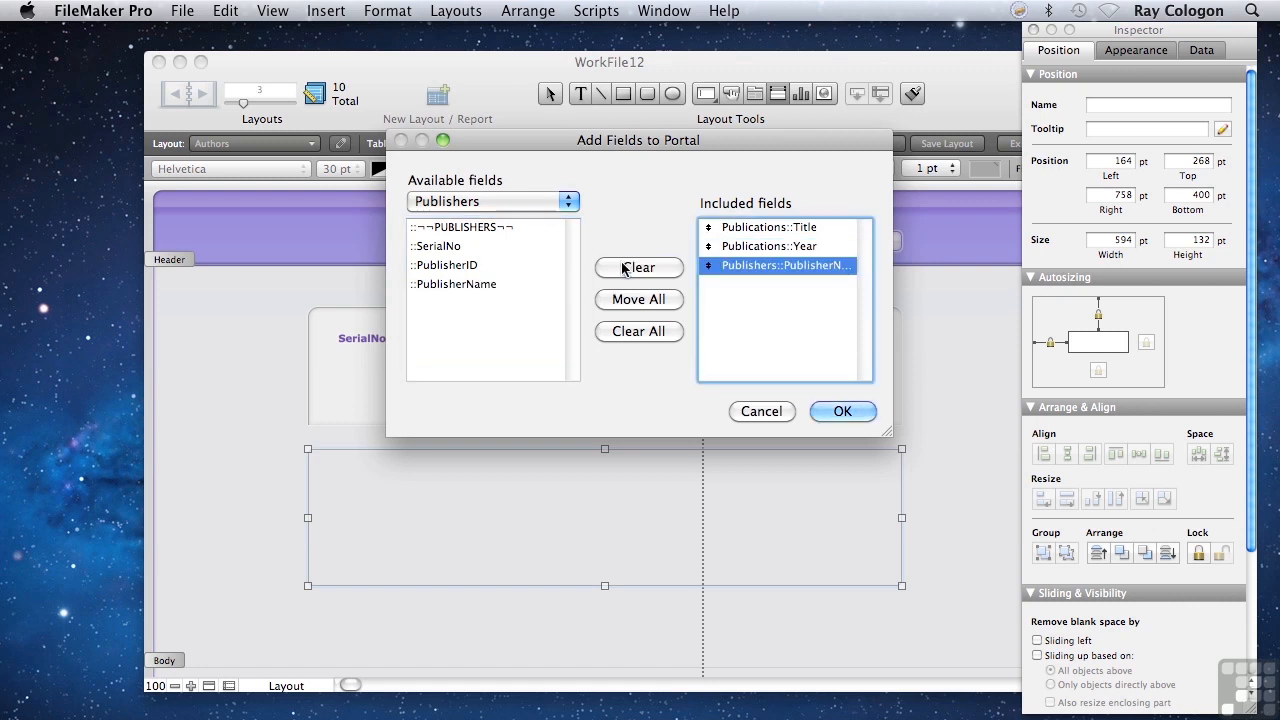
click(838, 413)
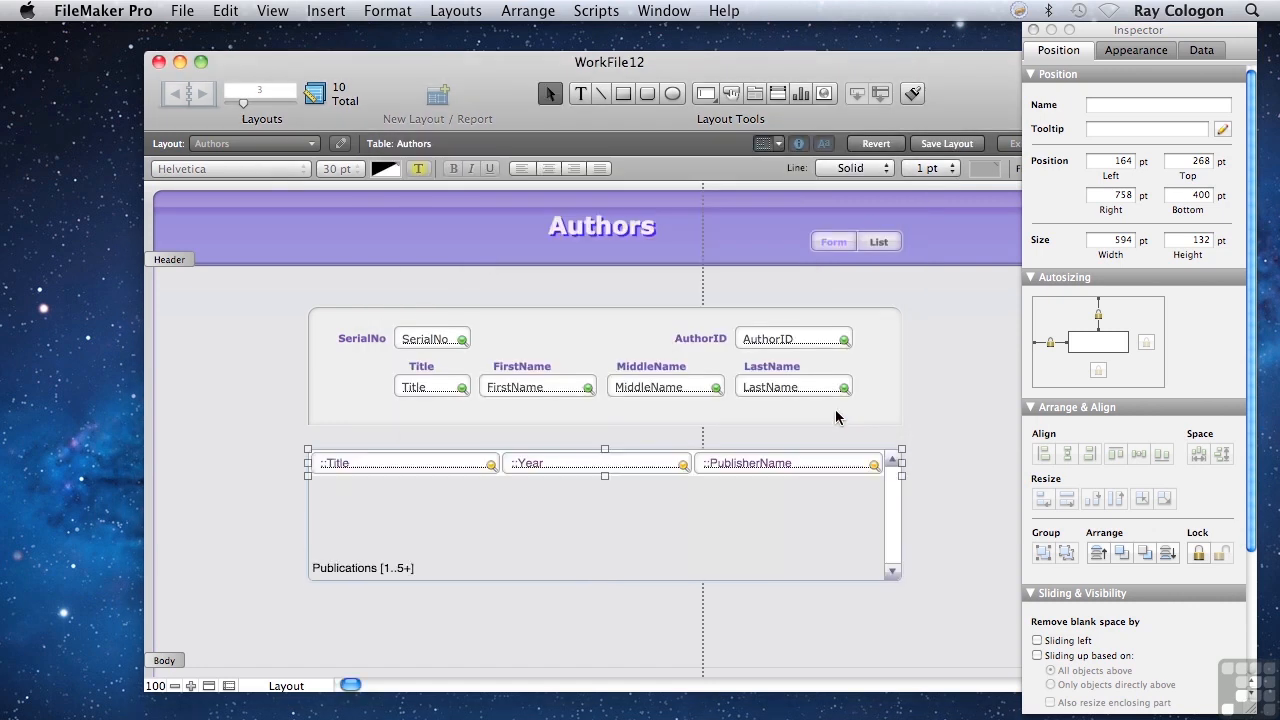
Step: Narrow the portal's Year field from its left edge and widen the Title field to about 310 pt to fill the space
click(583, 463)
drag(502, 463, 626, 463)
click(488, 465)
drag(501, 463, 621, 465)
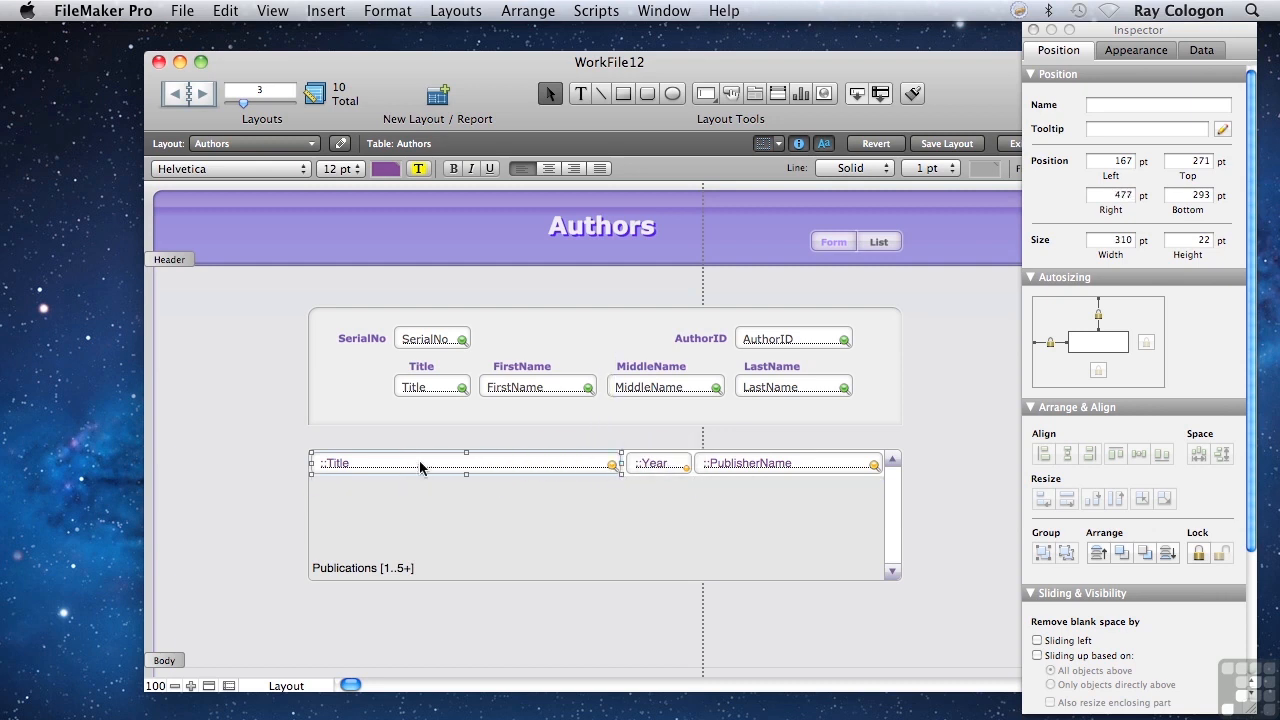
Step: View the Authors layout in Browse mode and check the publications listed in the portal for the first five author records
click(285, 686)
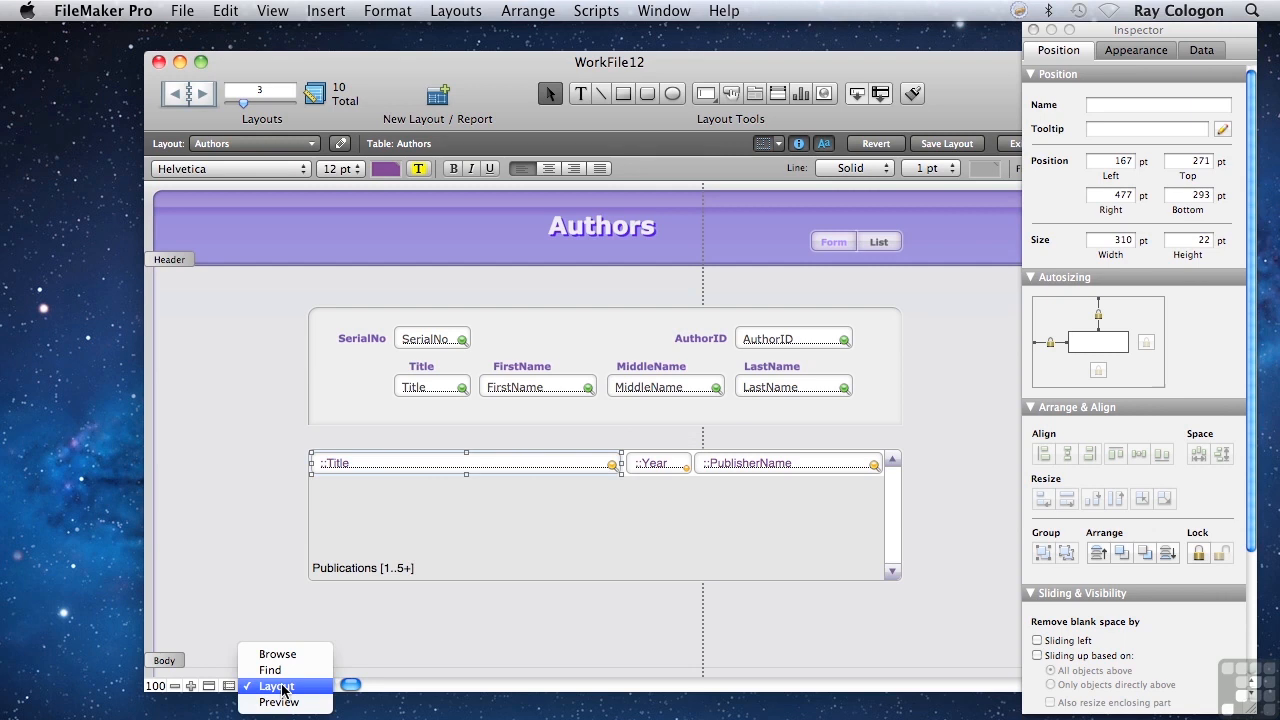
click(279, 655)
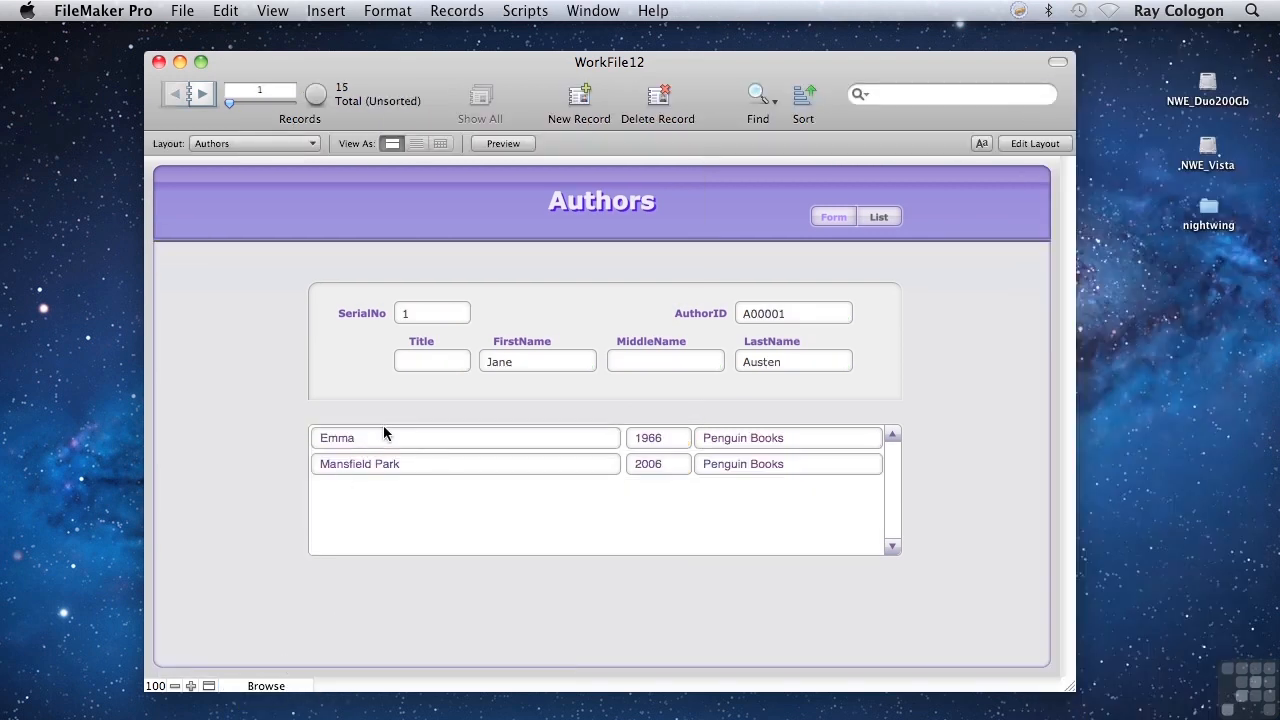
click(379, 438)
click(395, 464)
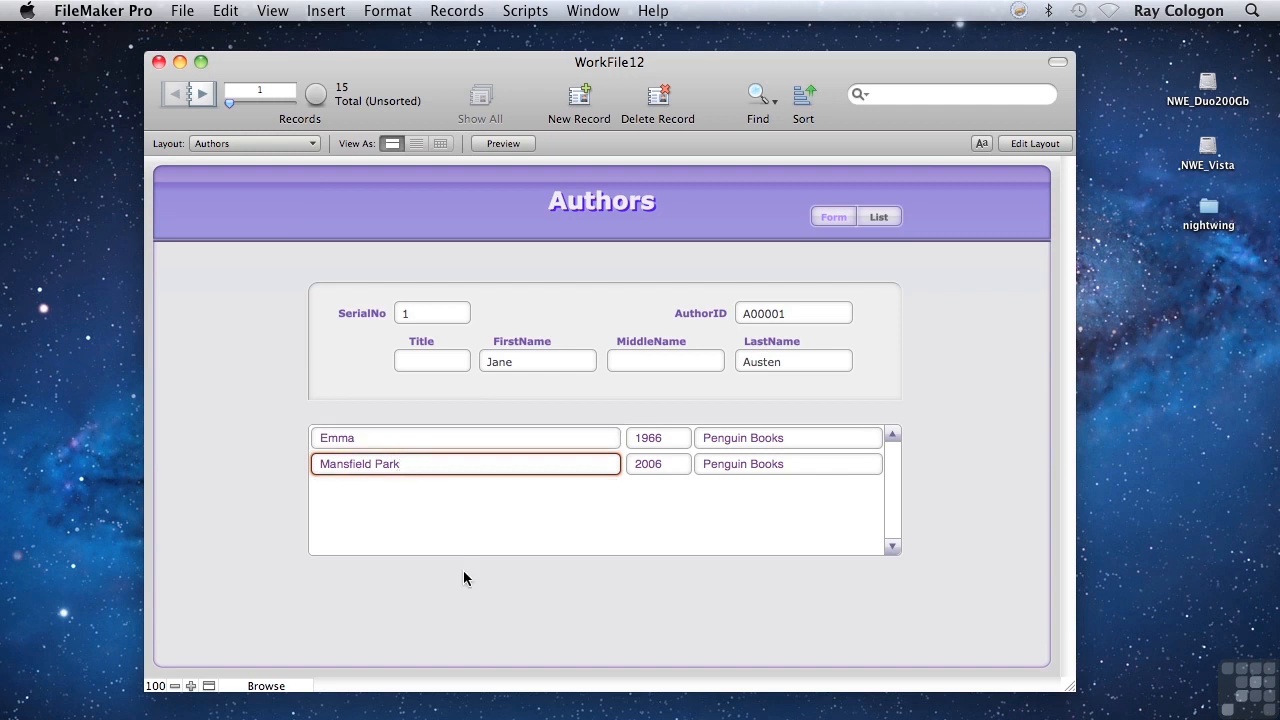
click(275, 410)
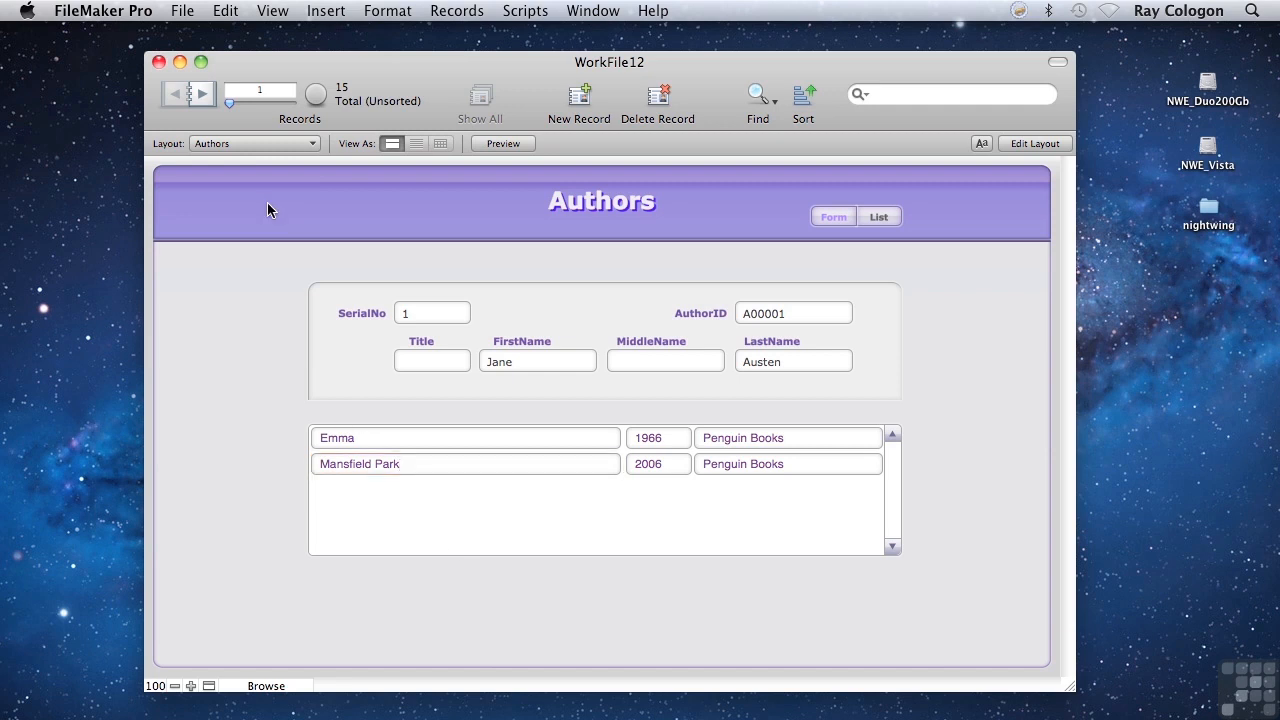
click(203, 94)
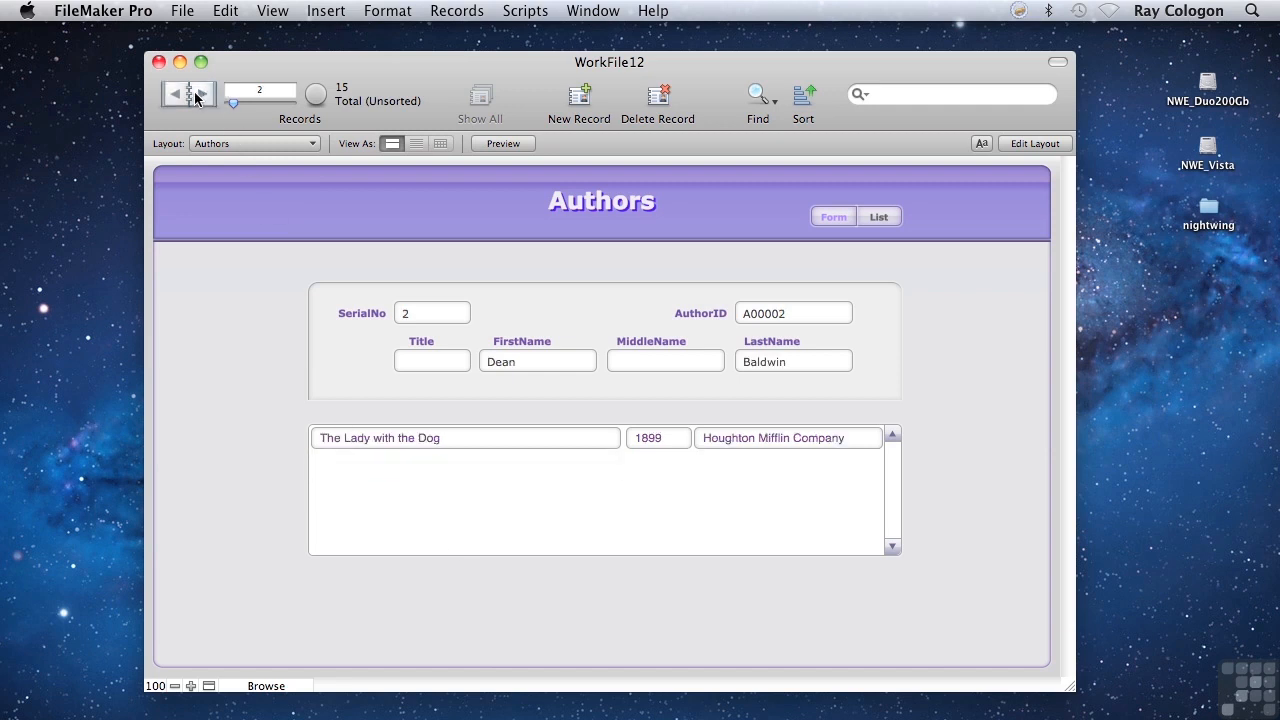
click(200, 95)
click(200, 95)
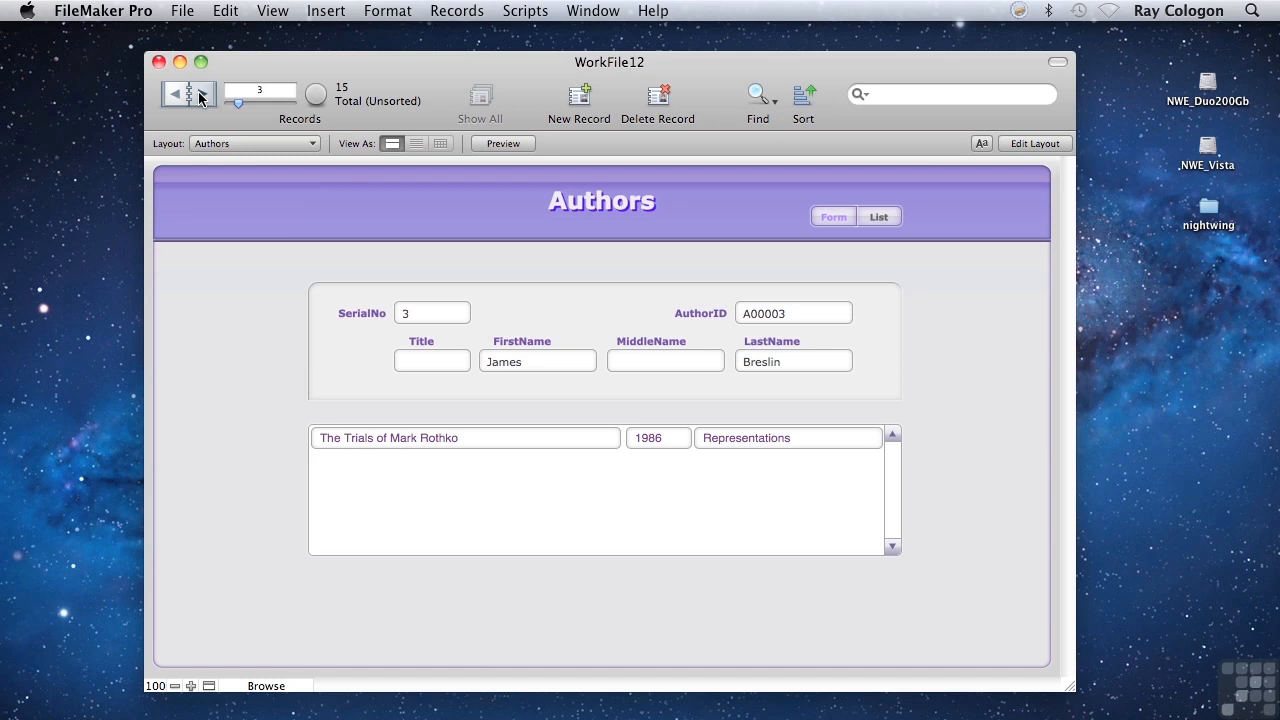
click(200, 95)
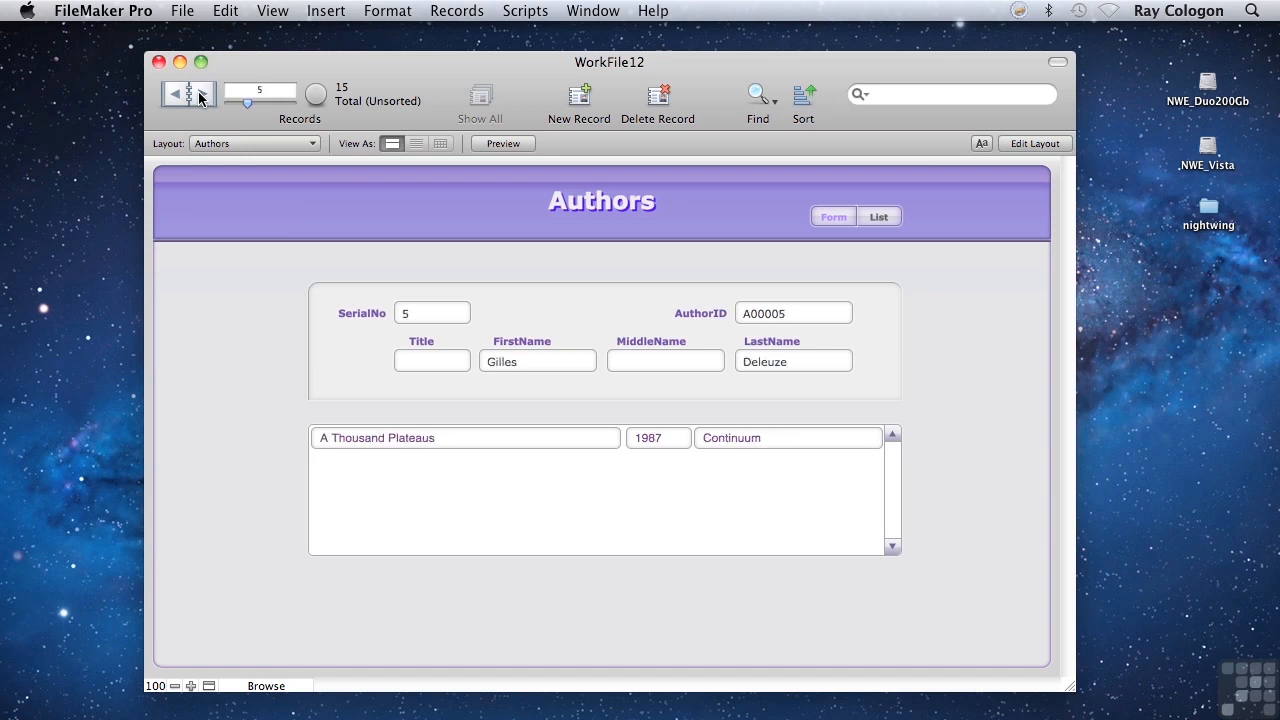
click(172, 96)
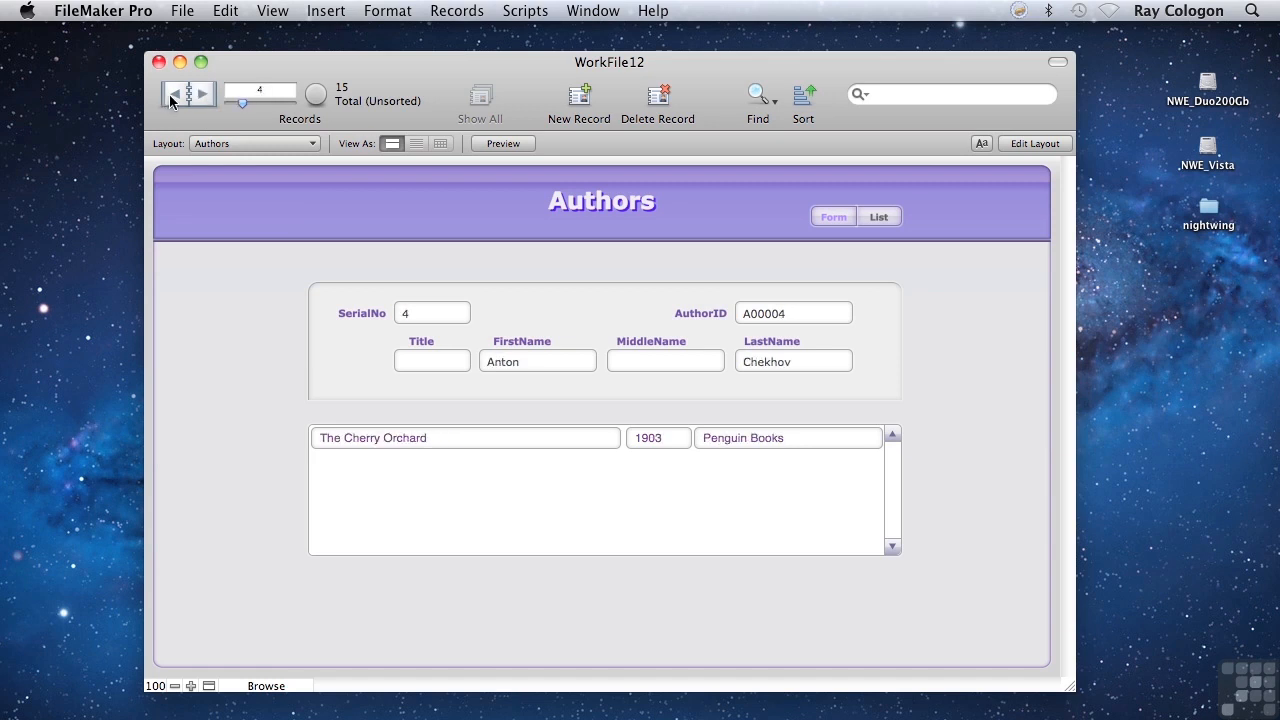
click(172, 96)
click(172, 96)
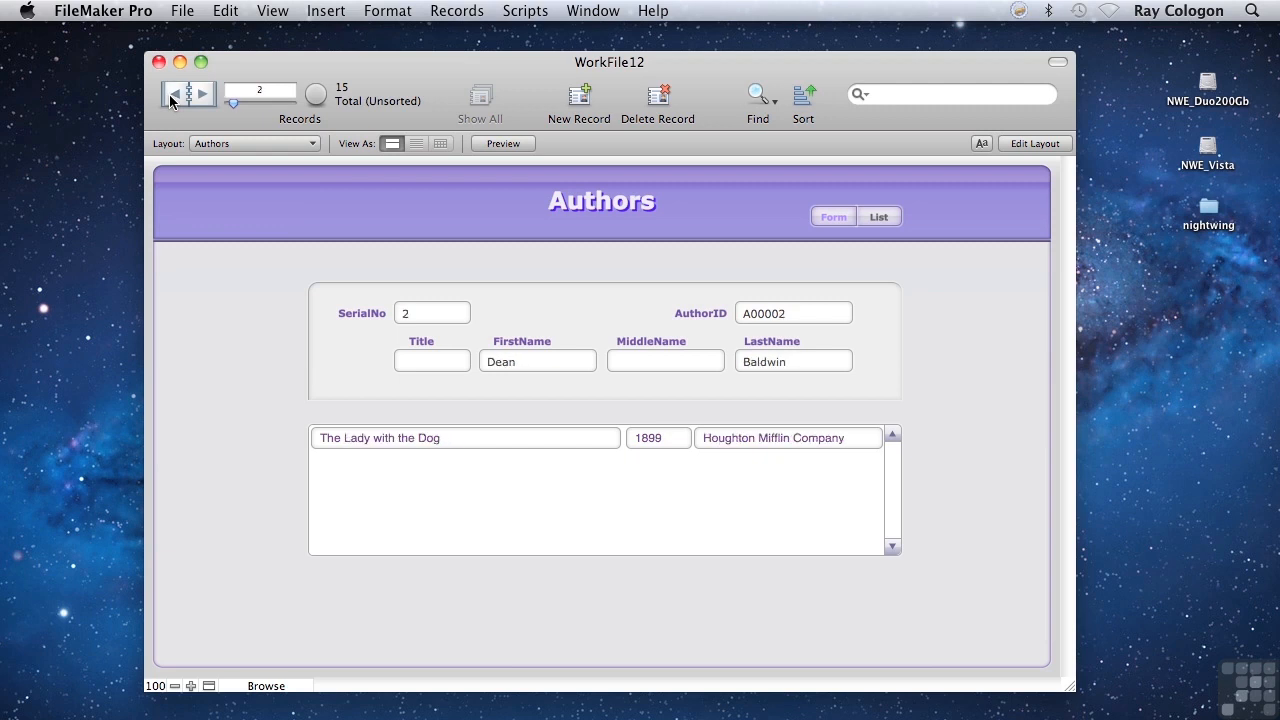
click(172, 96)
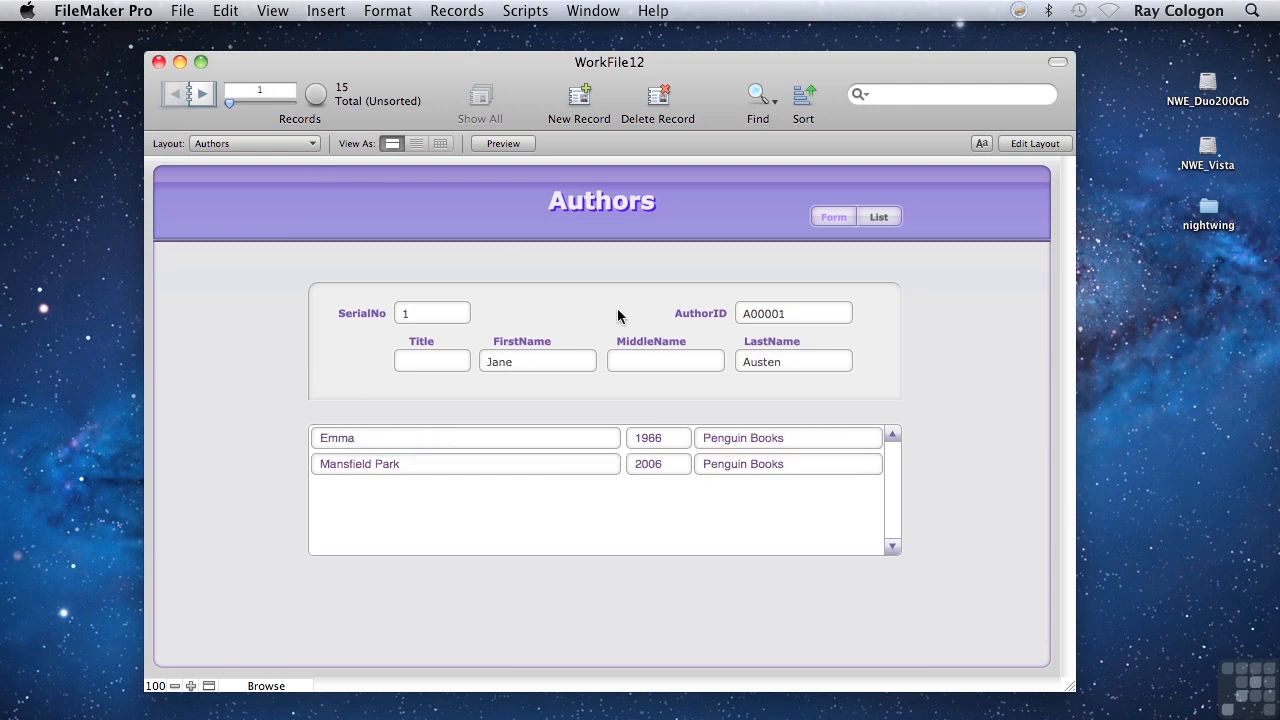